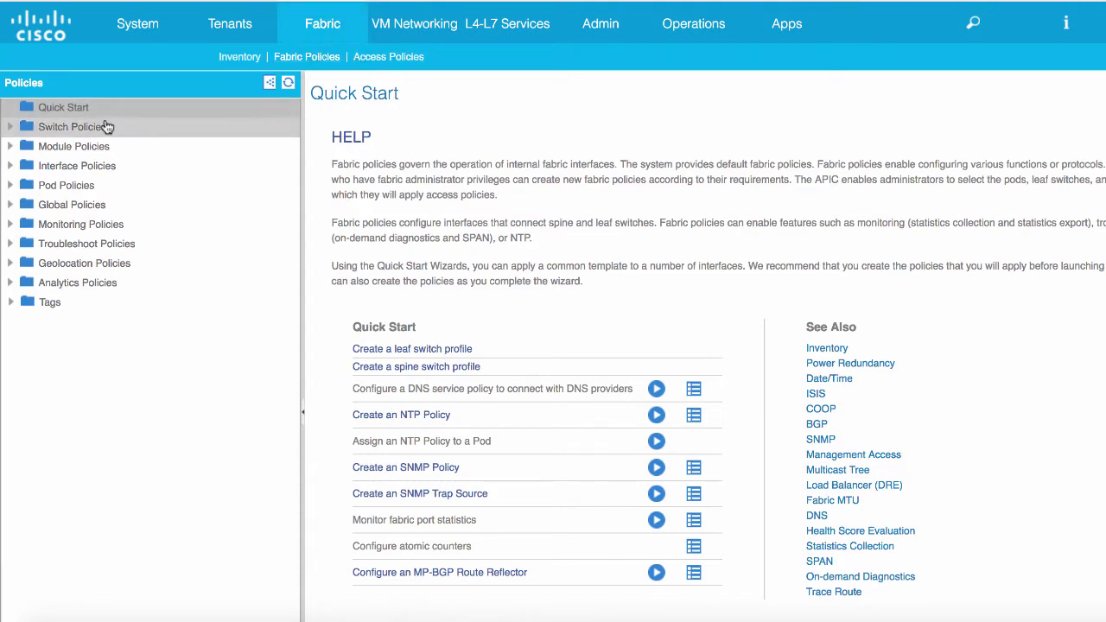
Step: Examine the Analytics-Priority and NetFlow-Priority fabric node controls under the fabric switch policies, checking each one's feature selection
{"action": "left_click", "coordinate": [10, 130]}
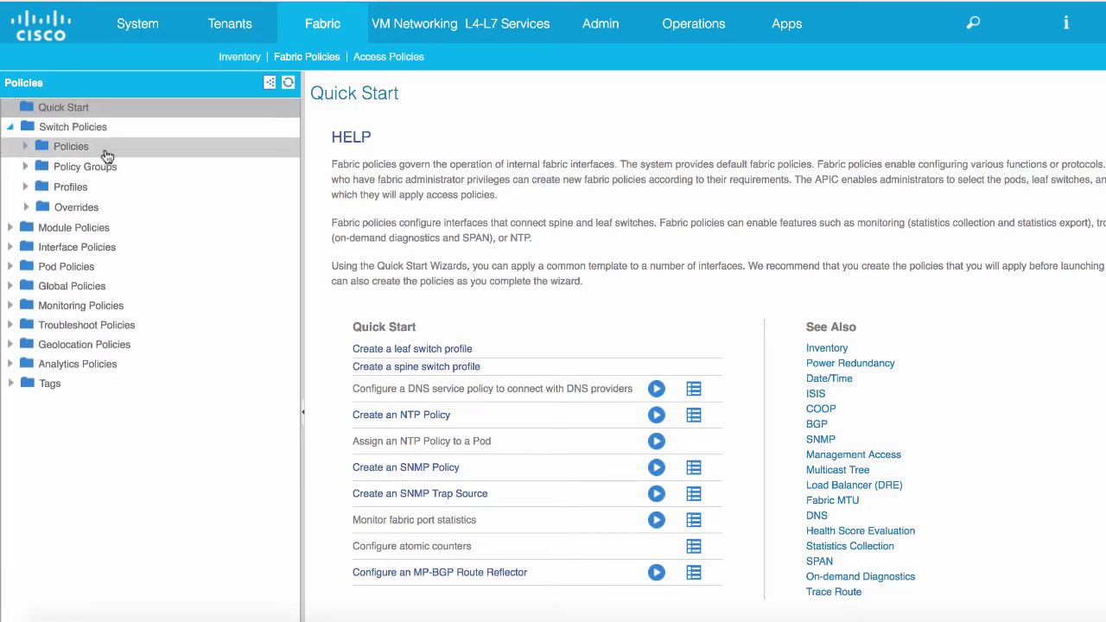
{"action": "left_click", "coordinate": [26, 149]}
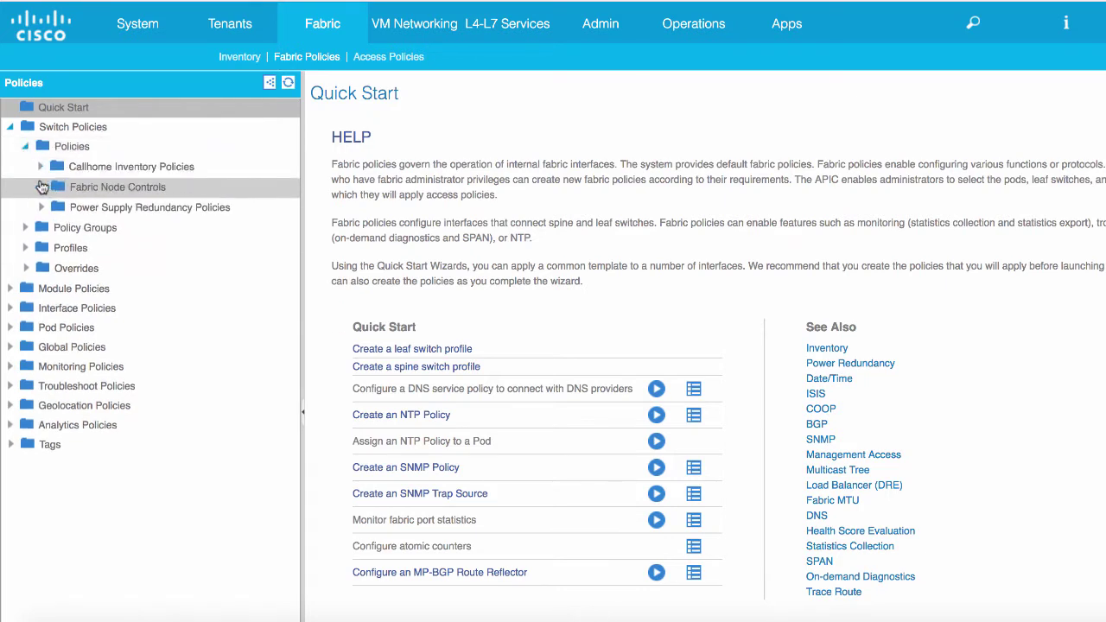
{"action": "left_click", "coordinate": [41, 187]}
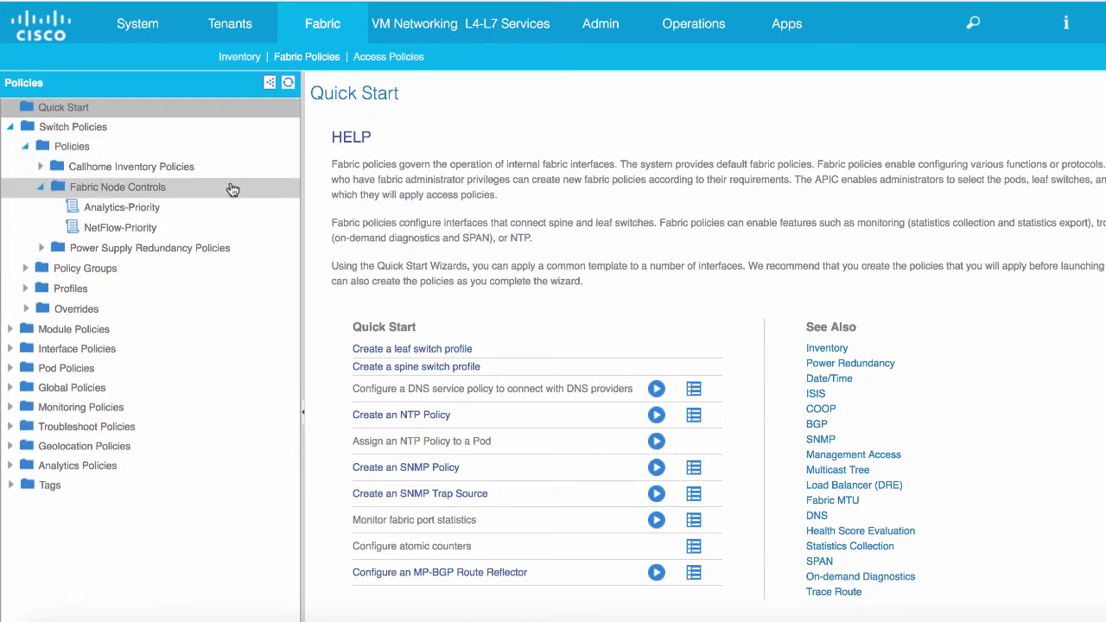
{"action": "left_click", "coordinate": [154, 191]}
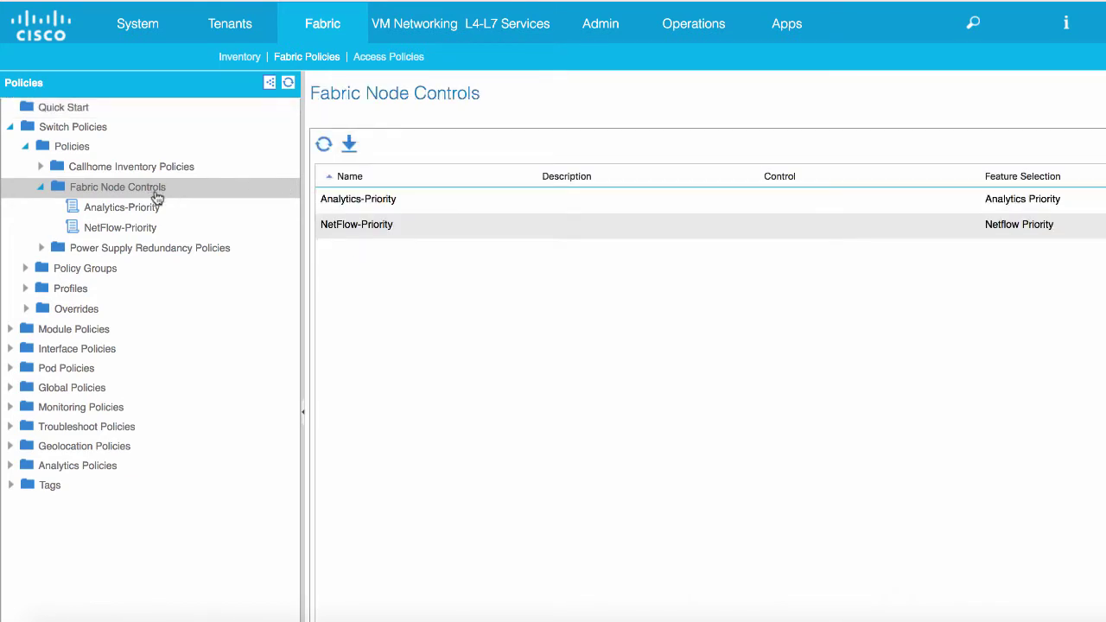
{"action": "left_click", "coordinate": [138, 209]}
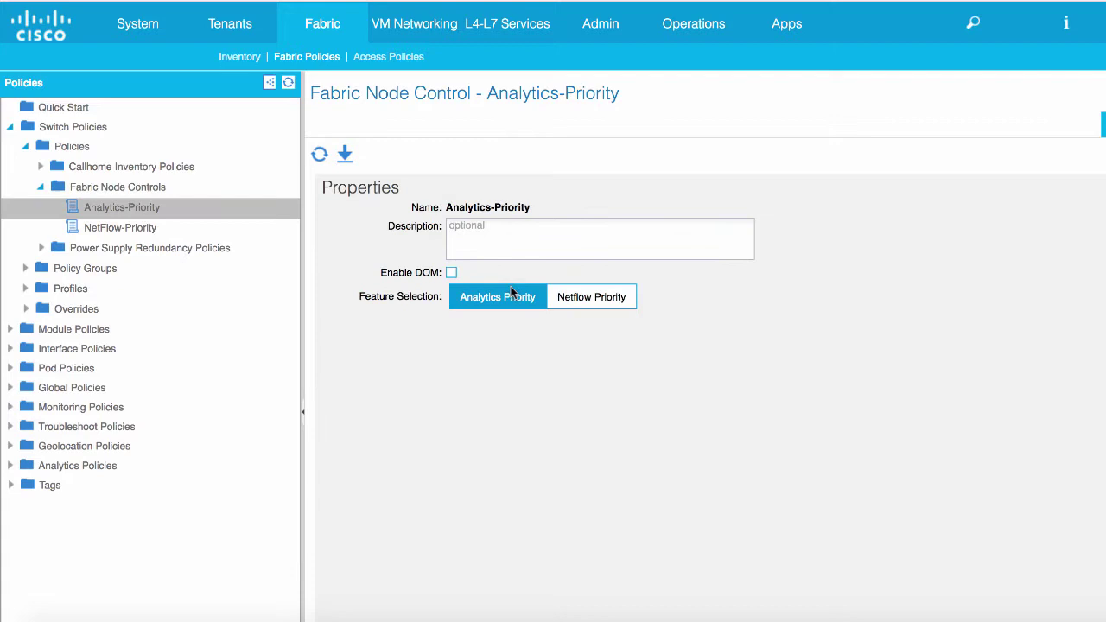
{"action": "left_click", "coordinate": [176, 229]}
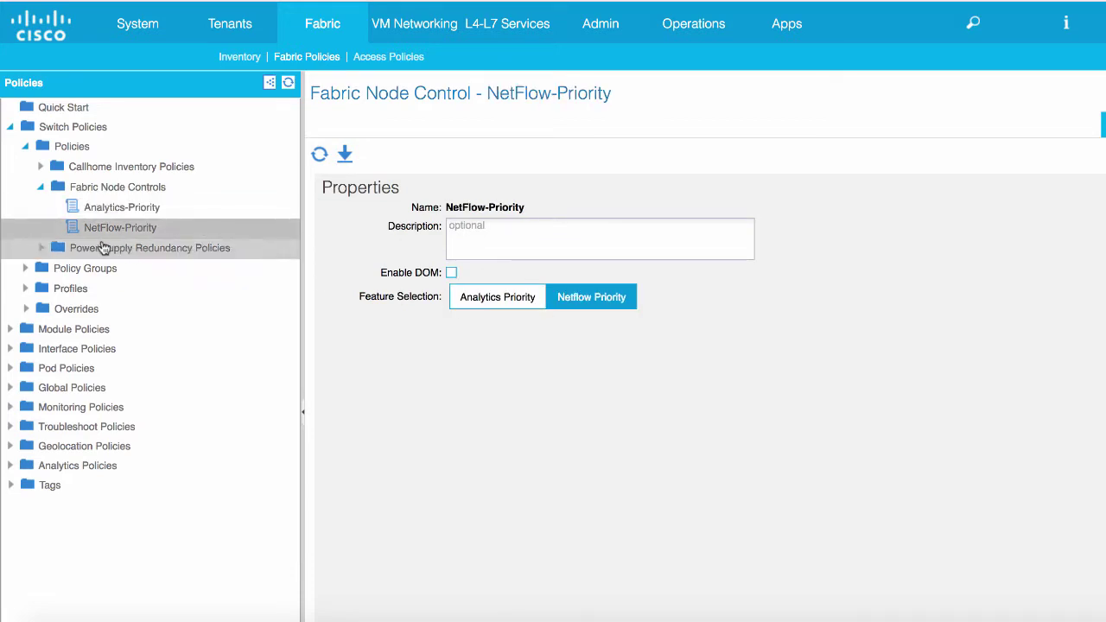
Step: Review the node control policy assigned in the Analytics-Policy and NetFlow-Leaf-Policy-Group leaf switch policy groups
{"action": "left_click", "coordinate": [24, 269]}
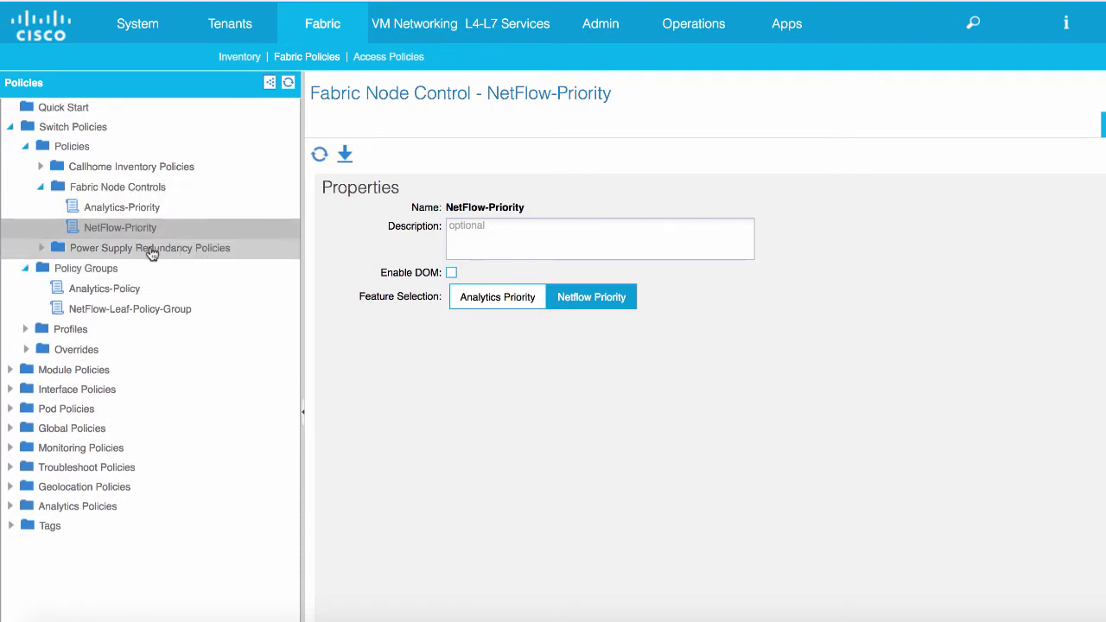
{"action": "left_click", "coordinate": [126, 288]}
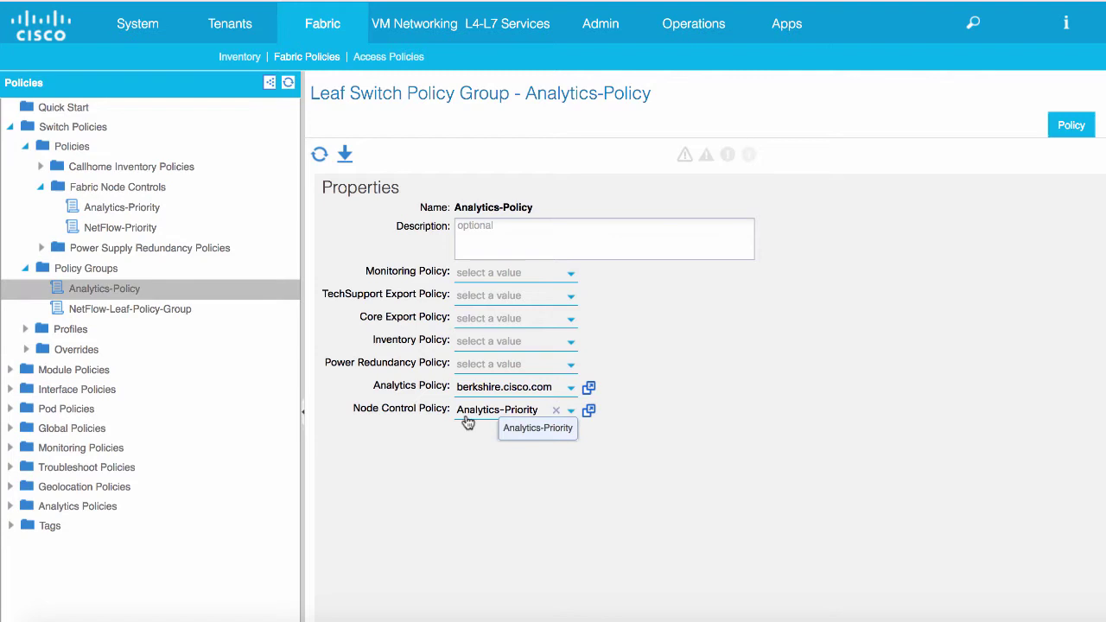
{"action": "left_click", "coordinate": [154, 313]}
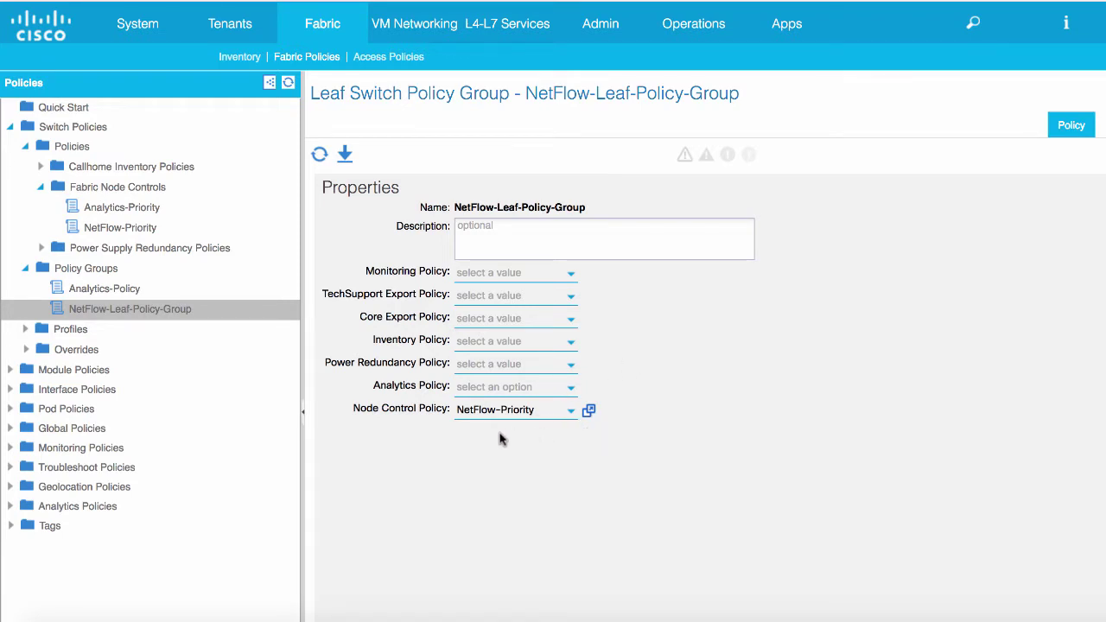
Step: Inspect the Leaf-78 switch association and its policy group in the Leaf-78-policy leaf switch profile
{"action": "left_click", "coordinate": [27, 330]}
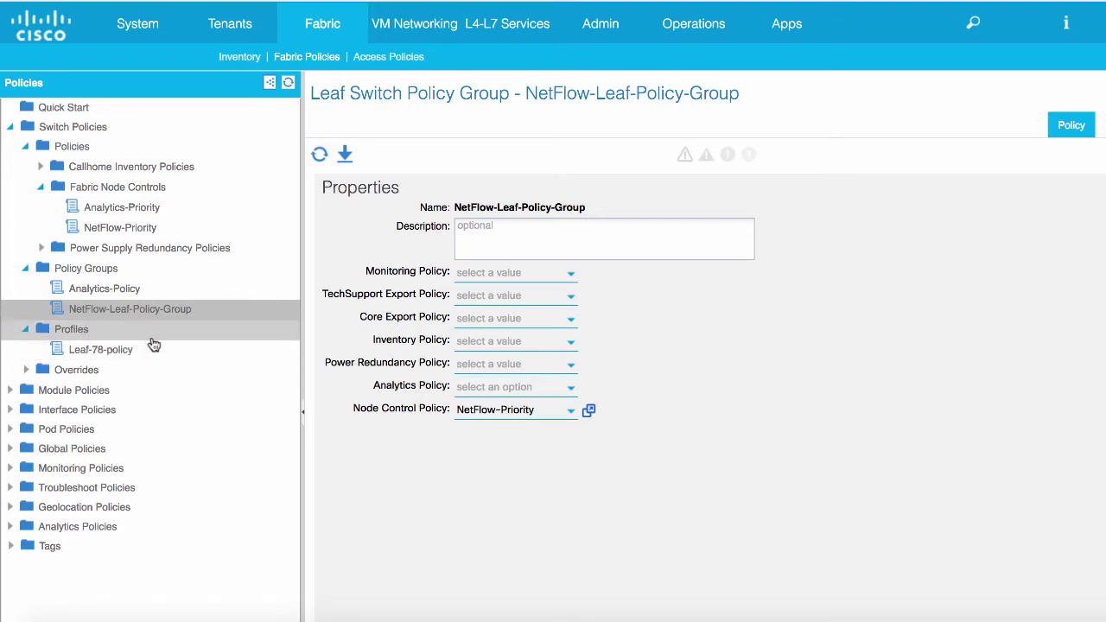
{"action": "left_click", "coordinate": [152, 347]}
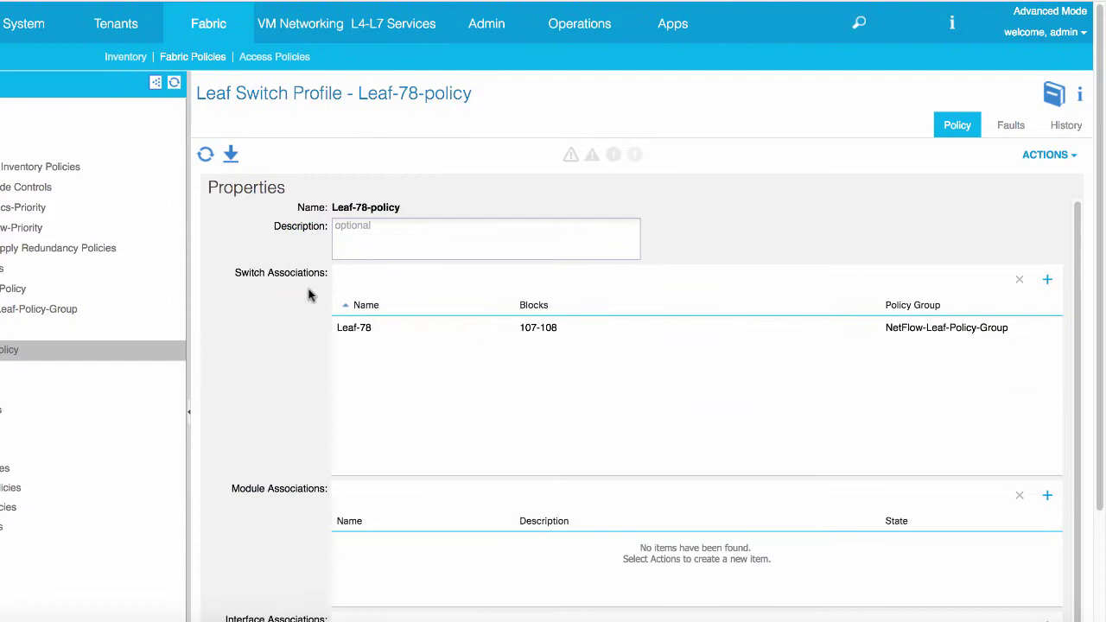
{"action": "left_click", "coordinate": [383, 329]}
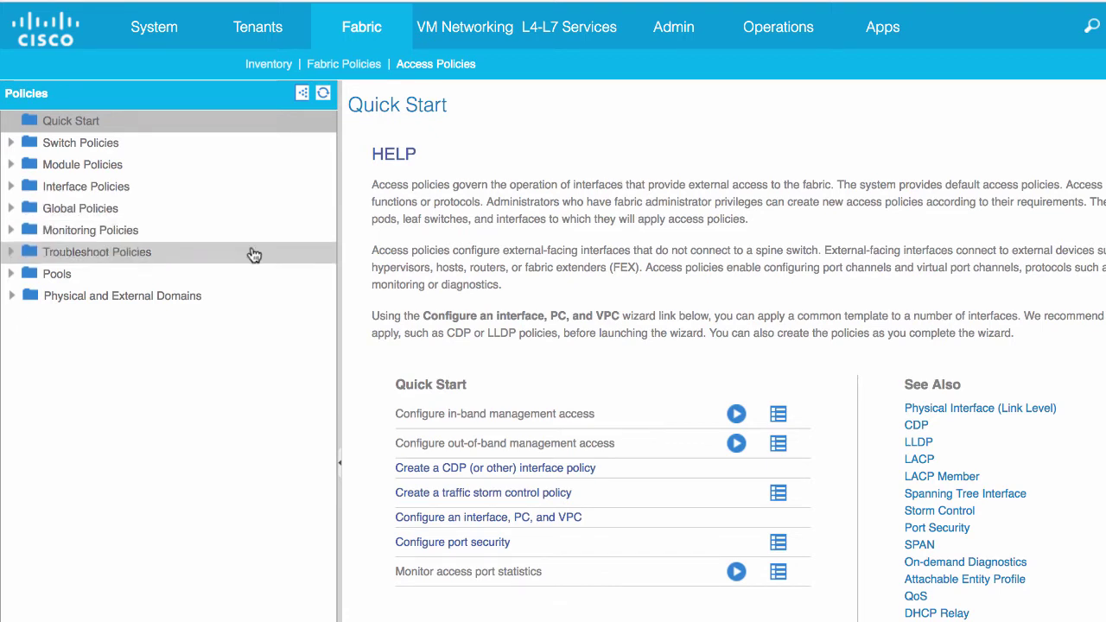
Step: Start a new flow record named IPv4-record in the NetFlow Records of the interface analytics policies
{"action": "left_click", "coordinate": [11, 190]}
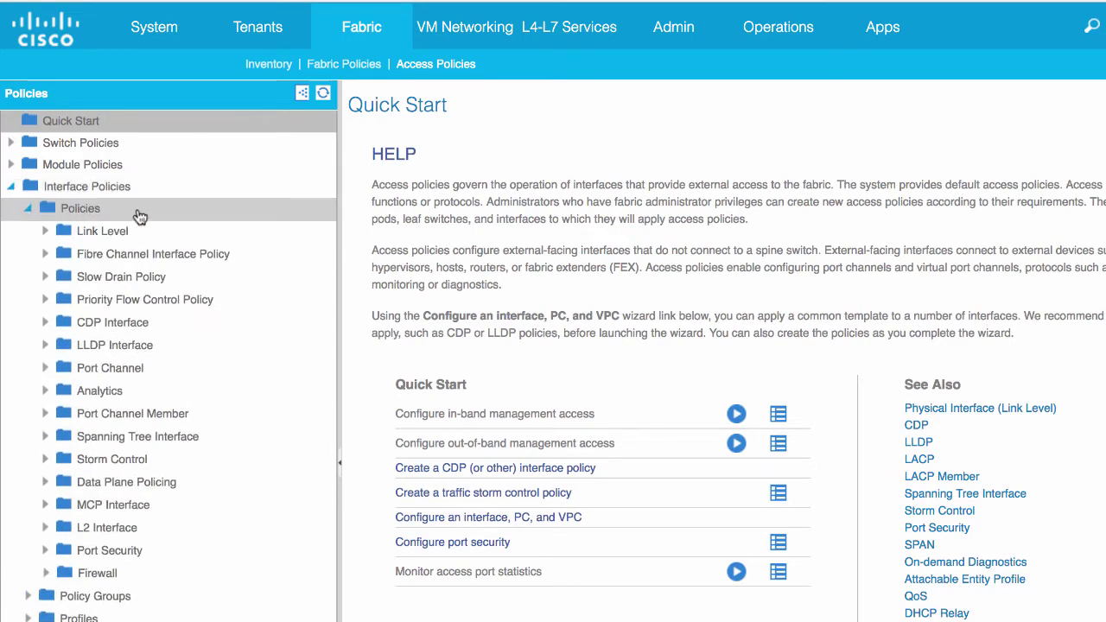
{"action": "left_click", "coordinate": [47, 393]}
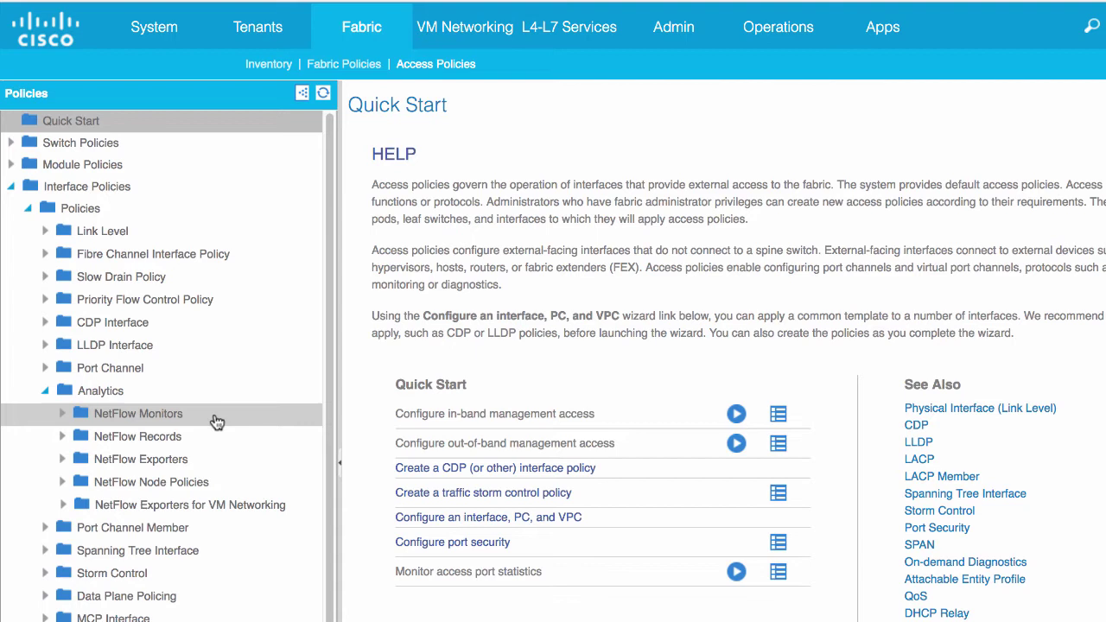
{"action": "left_click", "coordinate": [62, 436]}
{"action": "left_click", "coordinate": [166, 442]}
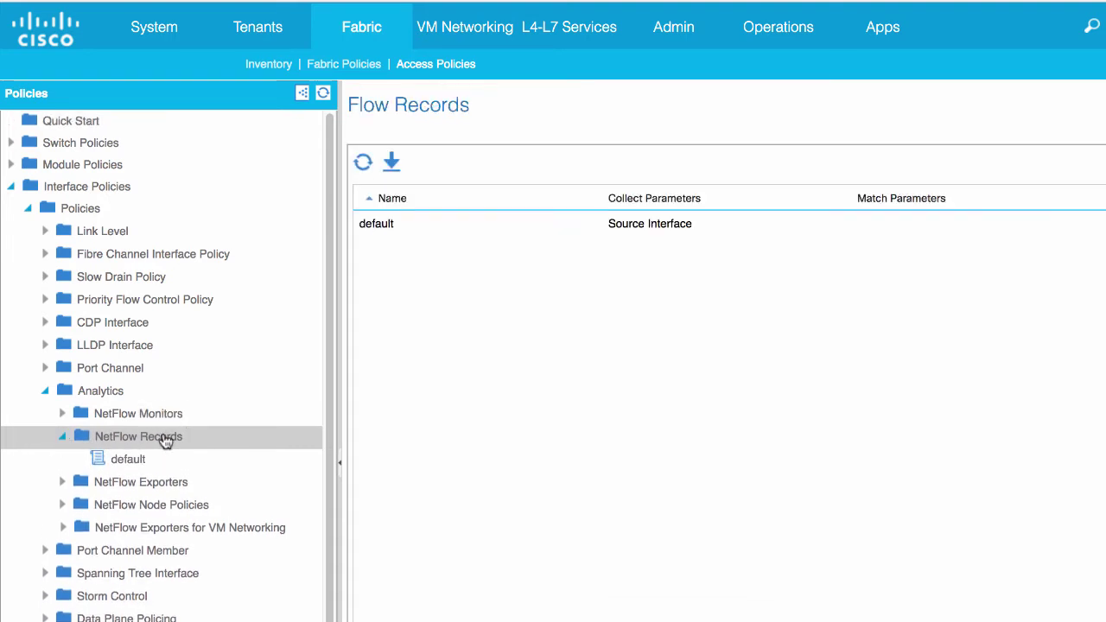
{"action": "right_click", "coordinate": [166, 440]}
{"action": "left_click", "coordinate": [247, 457]}
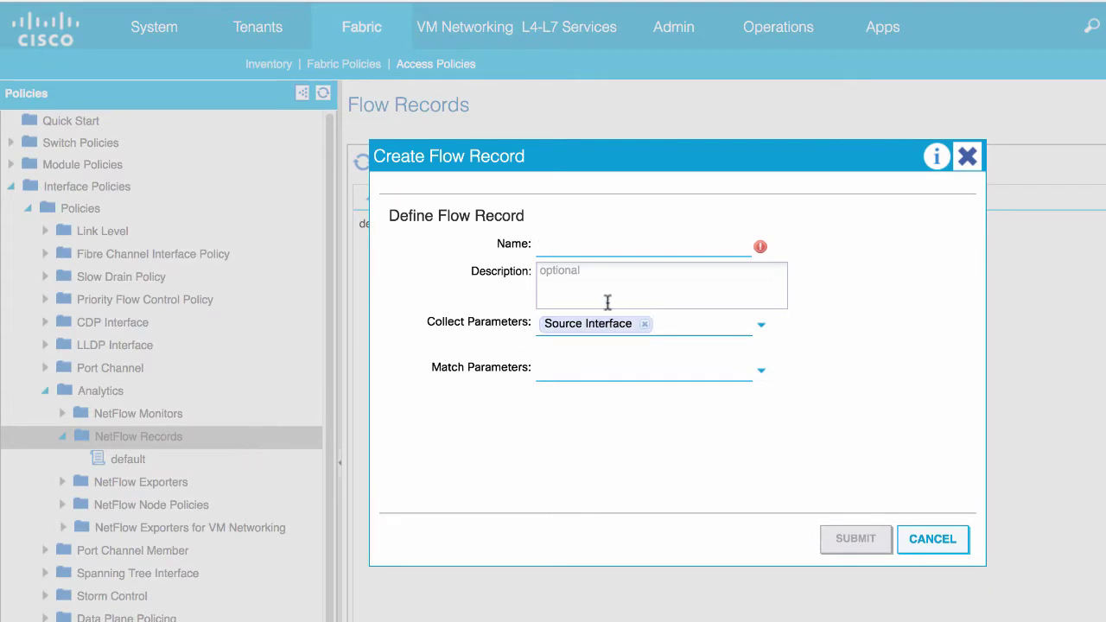
{"action": "type", "text": "IP"}
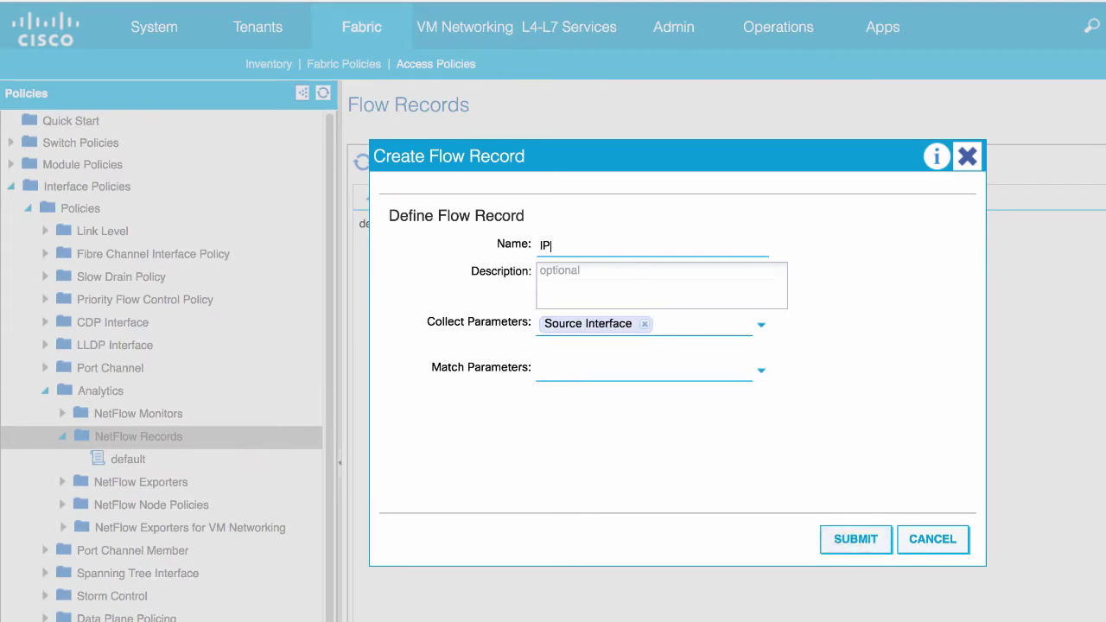
{"action": "type", "text": "v4-record"}
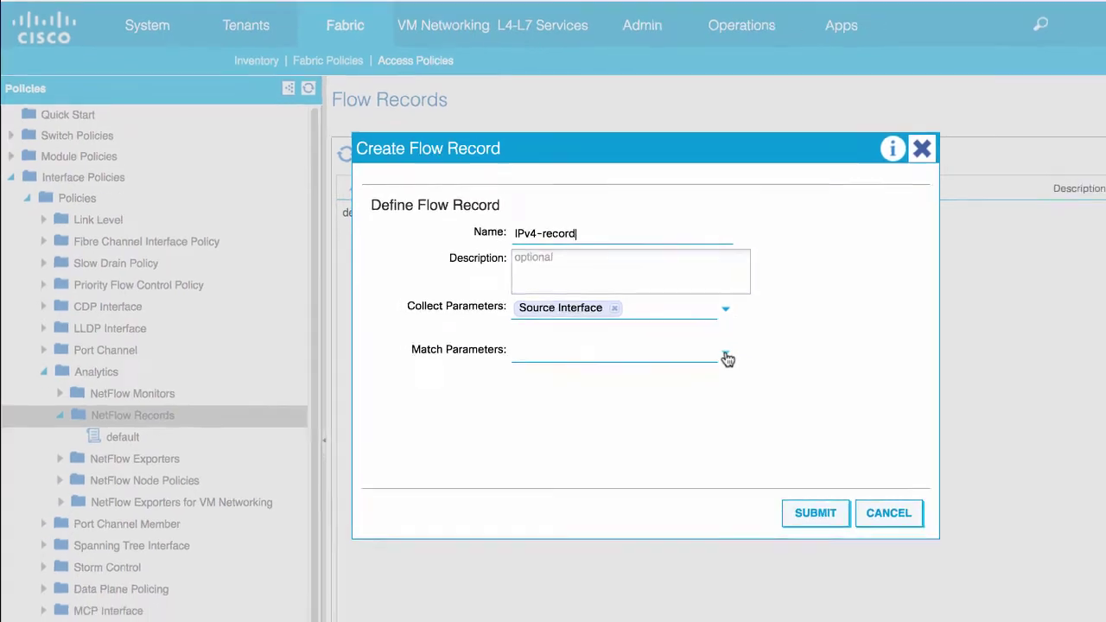
Step: Add the match parameters Destination IPv4, Destination Port, Source IPv4, Source Port and IP Protocol to IPv4-record and submit the record
{"action": "left_click", "coordinate": [728, 359]}
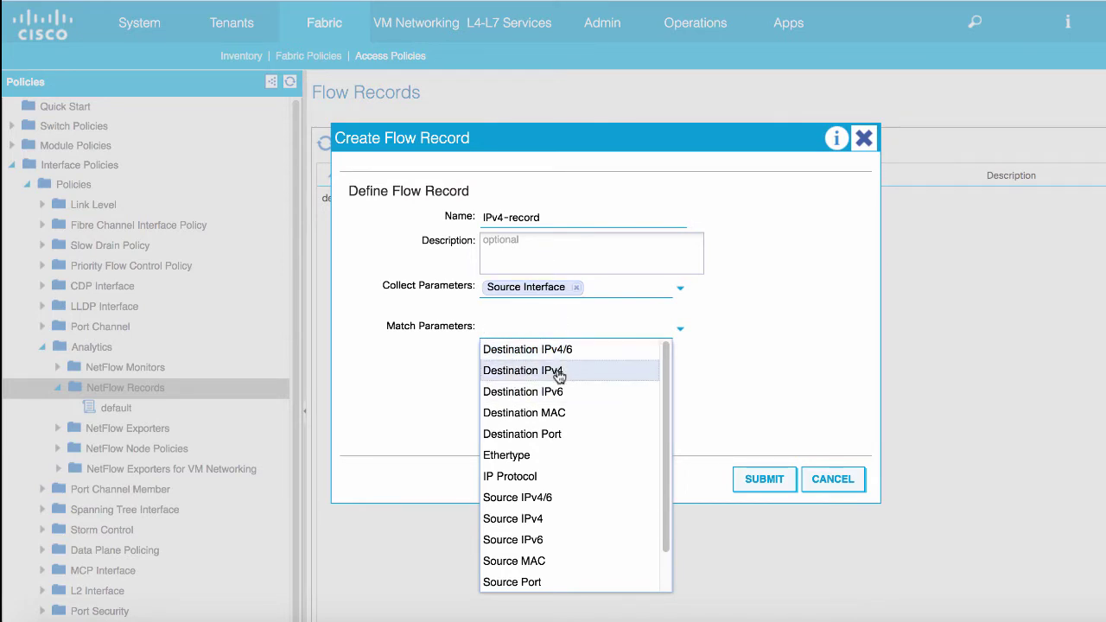
{"action": "left_click", "coordinate": [559, 372]}
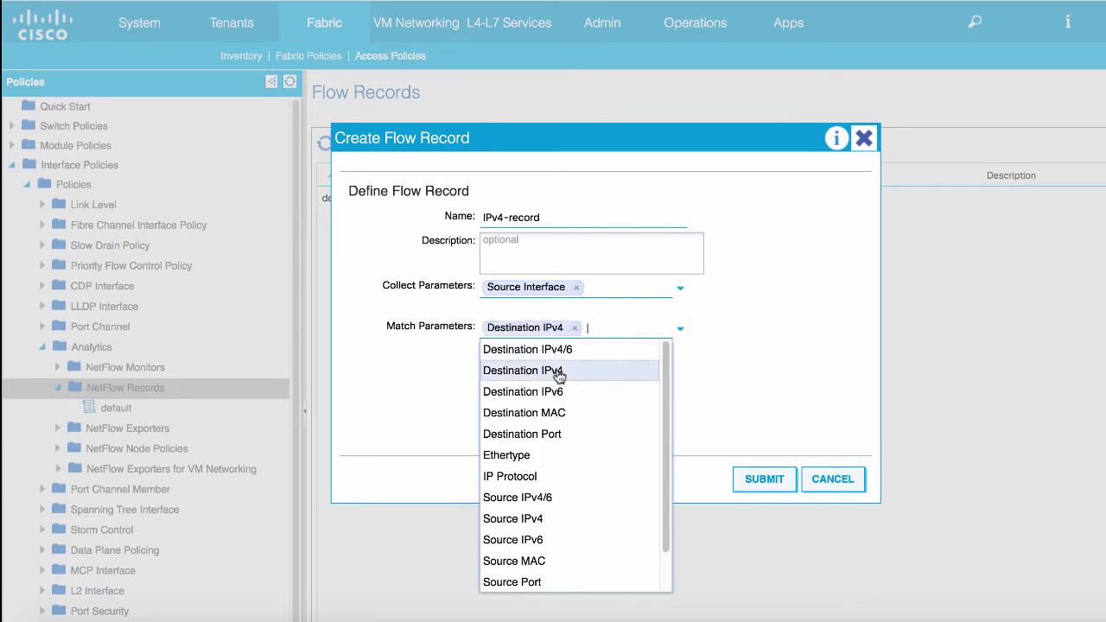
{"action": "left_click", "coordinate": [561, 438]}
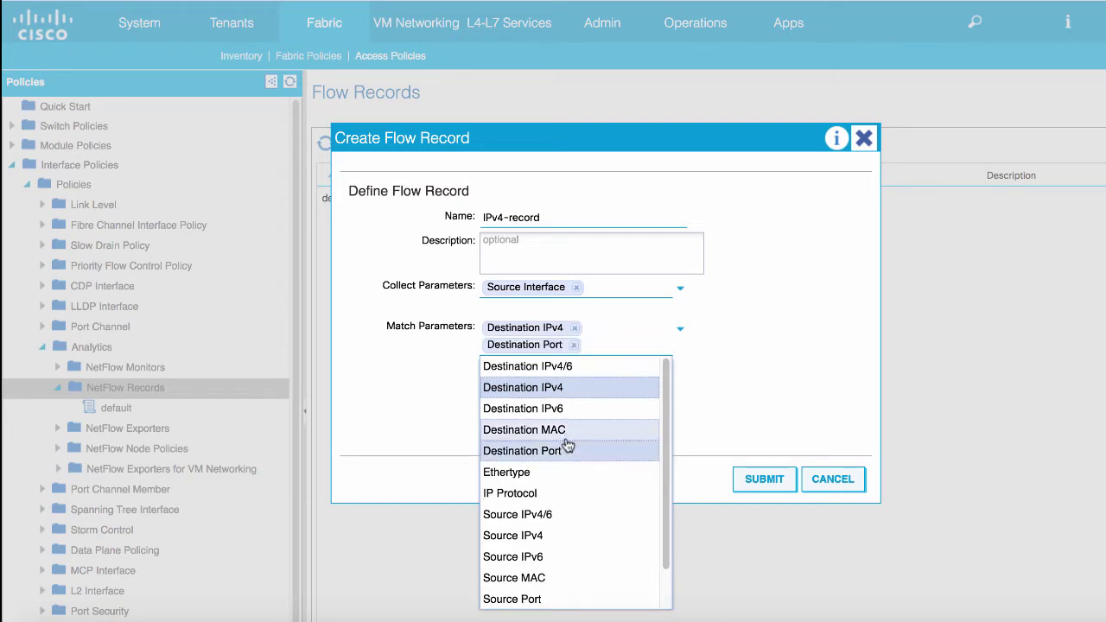
{"action": "left_click", "coordinate": [557, 539]}
{"action": "right_click", "coordinate": [558, 540]}
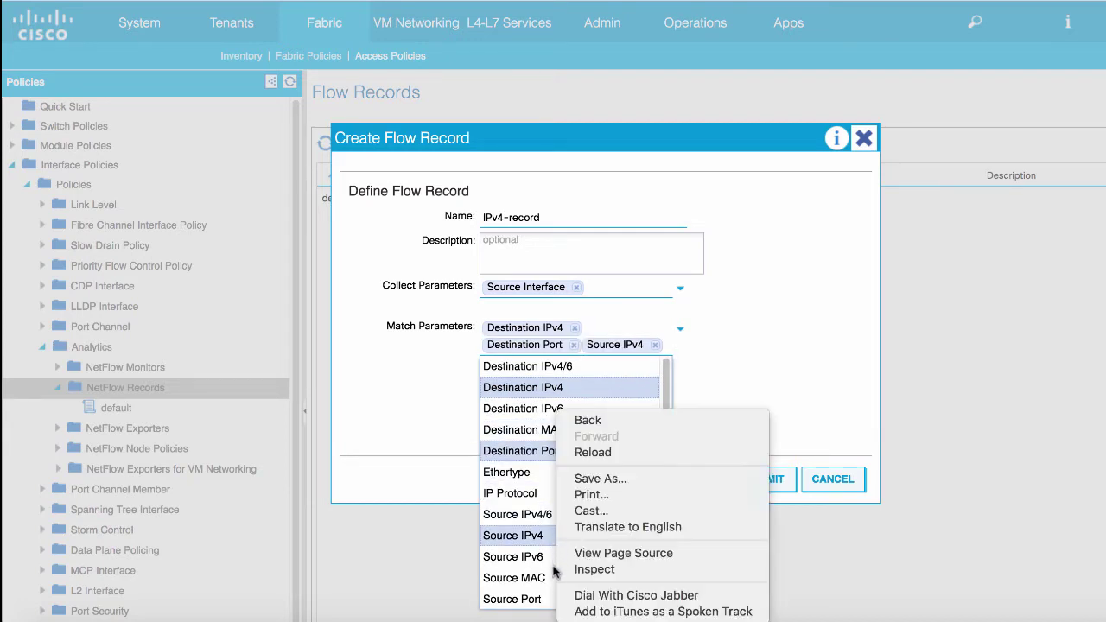
{"action": "left_click", "coordinate": [531, 607]}
{"action": "left_click", "coordinate": [519, 601]}
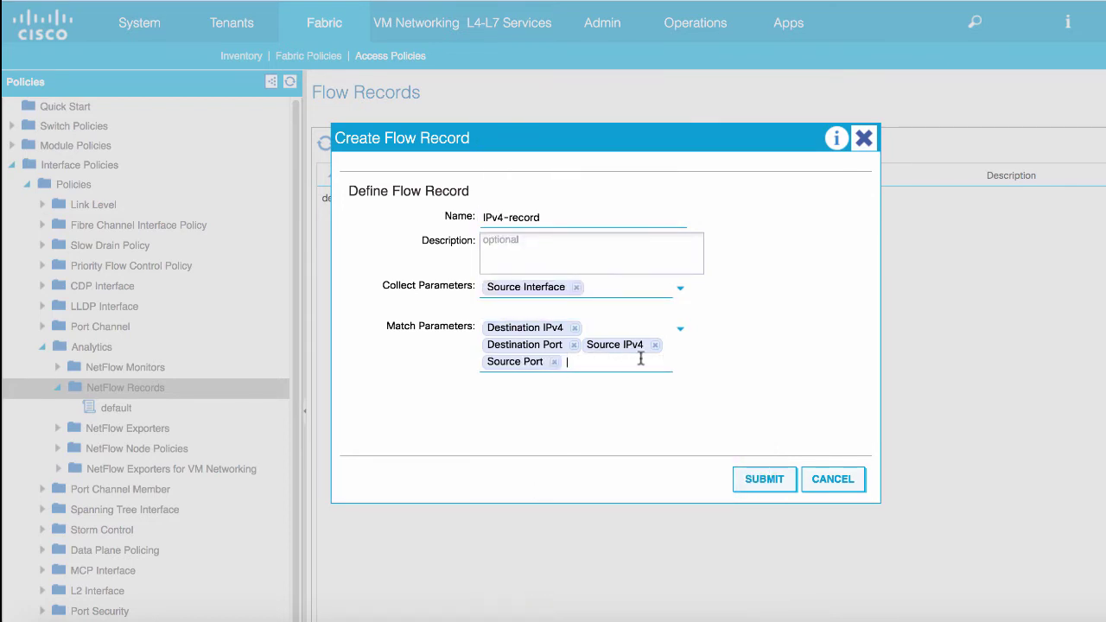
{"action": "left_click", "coordinate": [681, 330]}
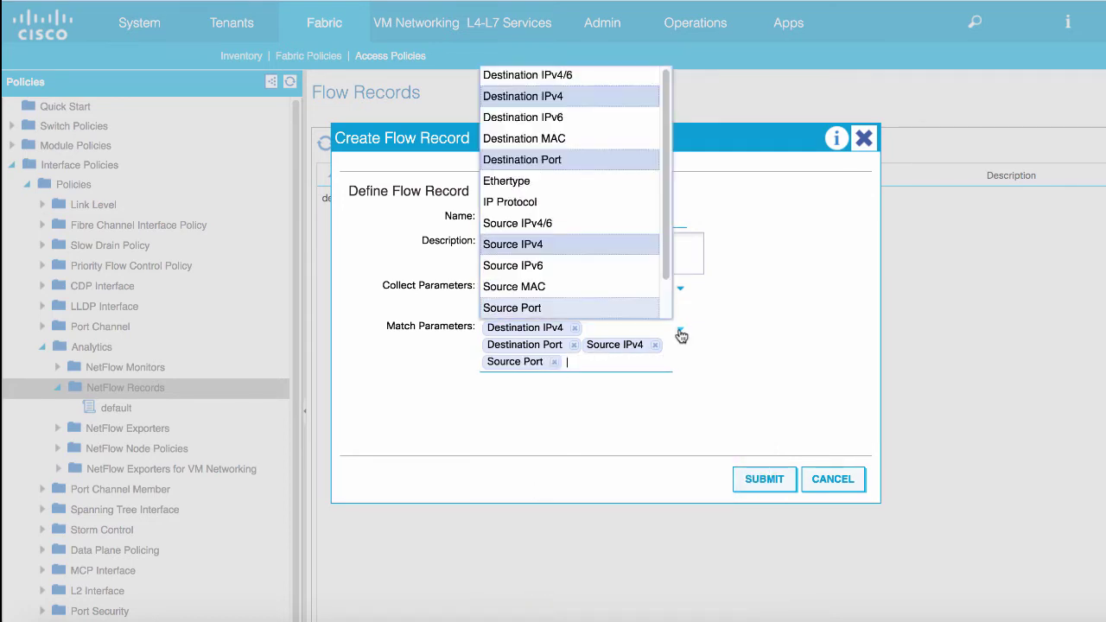
{"action": "left_click", "coordinate": [531, 203]}
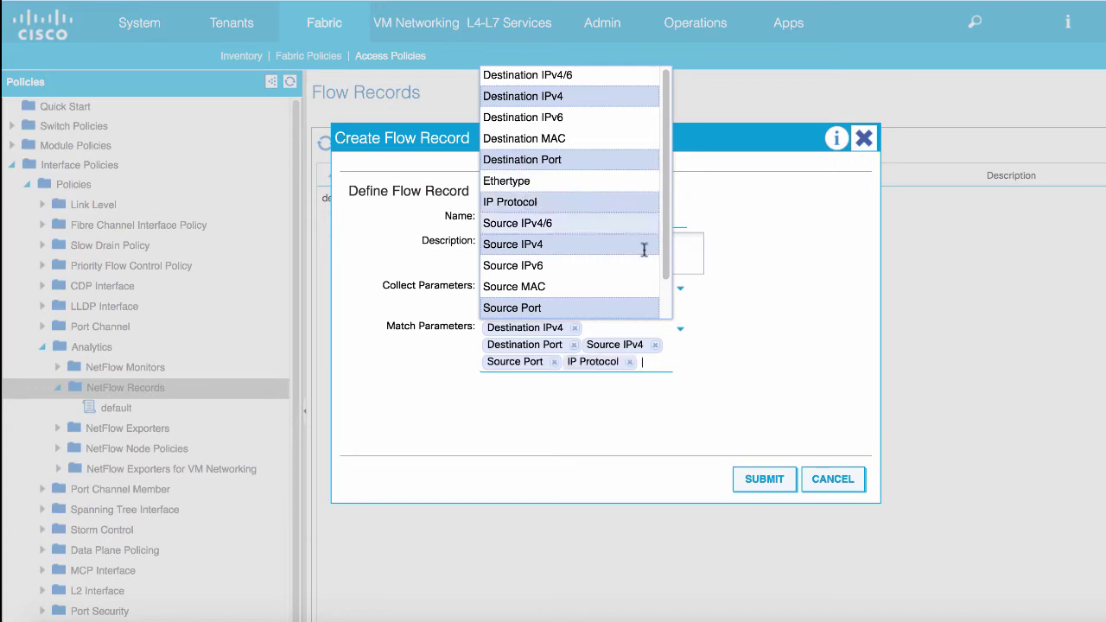
{"action": "left_click", "coordinate": [751, 355]}
{"action": "left_click", "coordinate": [772, 482]}
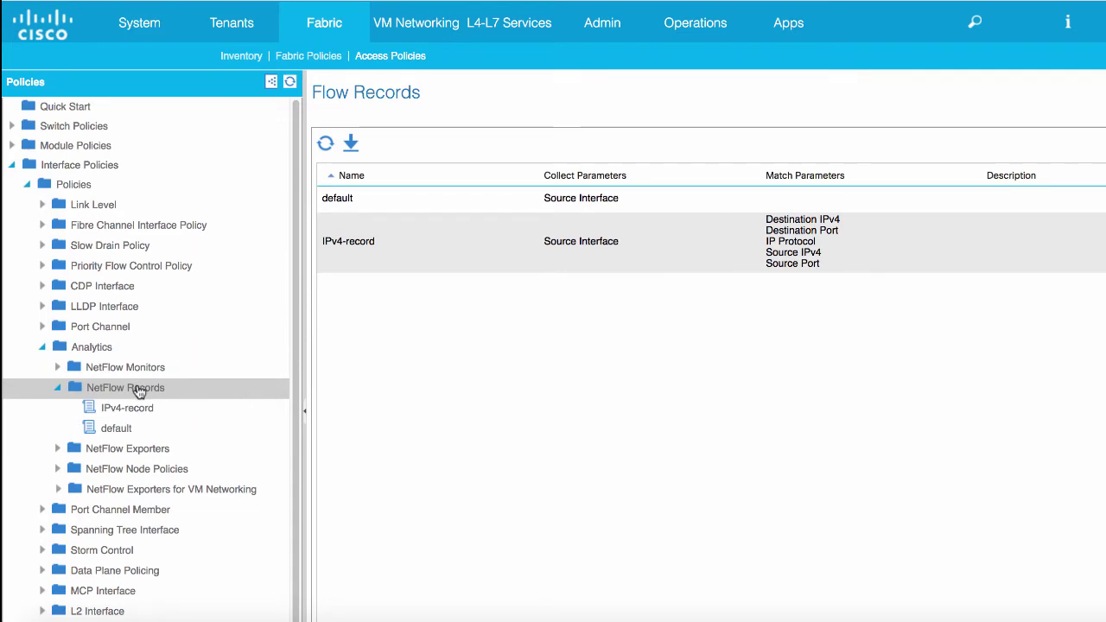
Step: Start another flow record under NetFlow Records and name it IPv6-record
{"action": "right_click", "coordinate": [218, 395]}
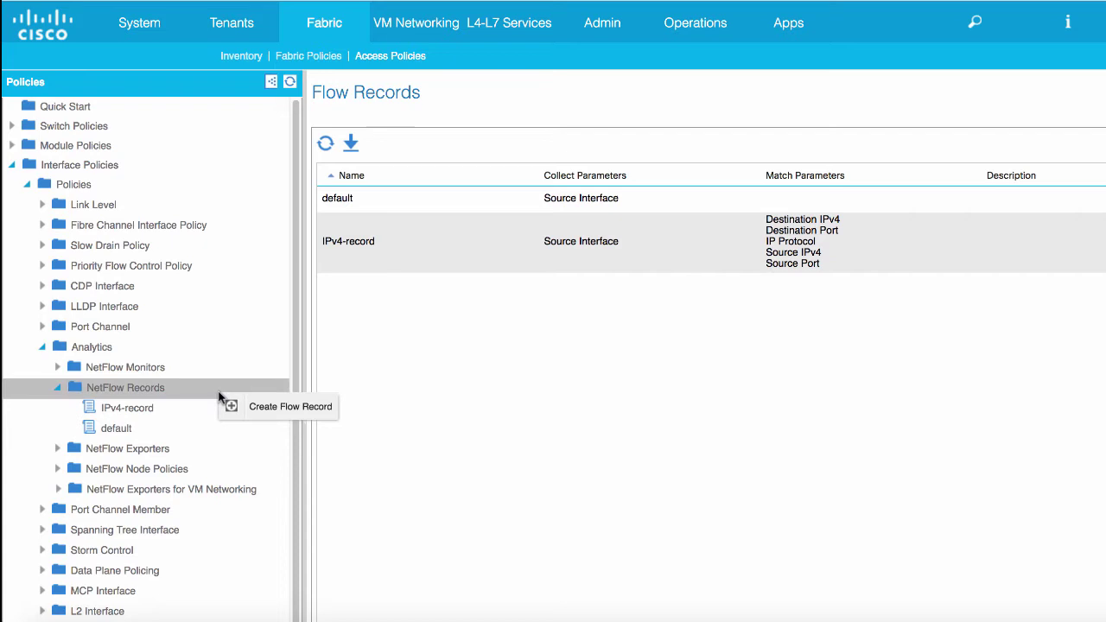
{"action": "left_click", "coordinate": [264, 408]}
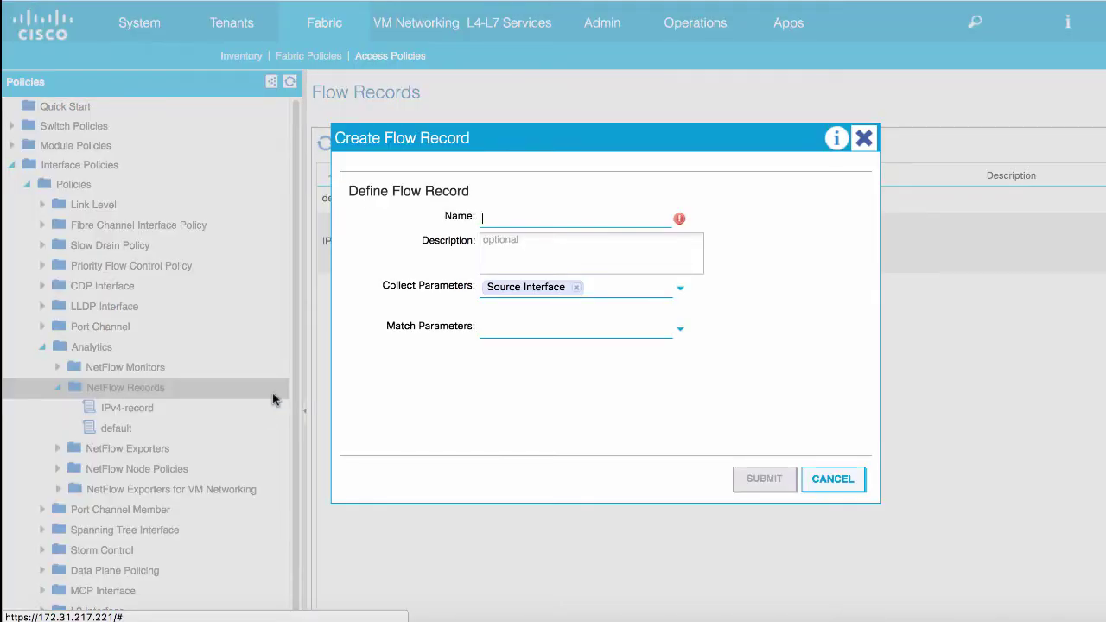
{"action": "left_click", "coordinate": [534, 221]}
{"action": "type", "text": "IP6"}
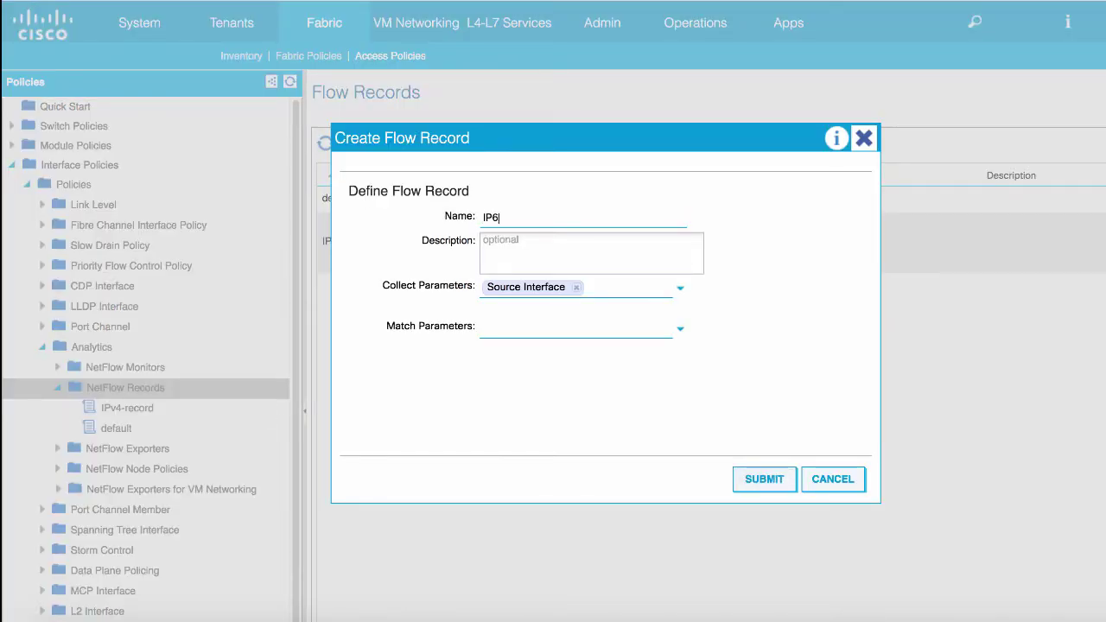
{"action": "type", "text": "vt"}
{"action": "type", "text": "-record"}
Step: Add the match parameters Destination IPv6, Destination Port, IP Protocol, Source IPv6 and Source Port to IPv6-record and submit the record
{"action": "left_click", "coordinate": [680, 333]}
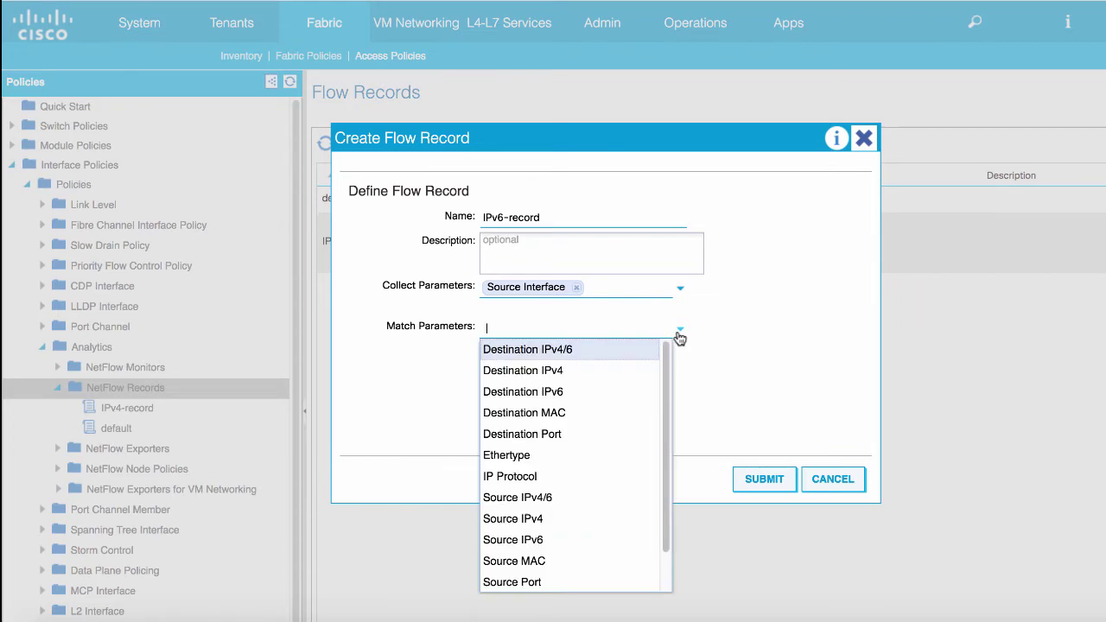
{"action": "left_click", "coordinate": [576, 393]}
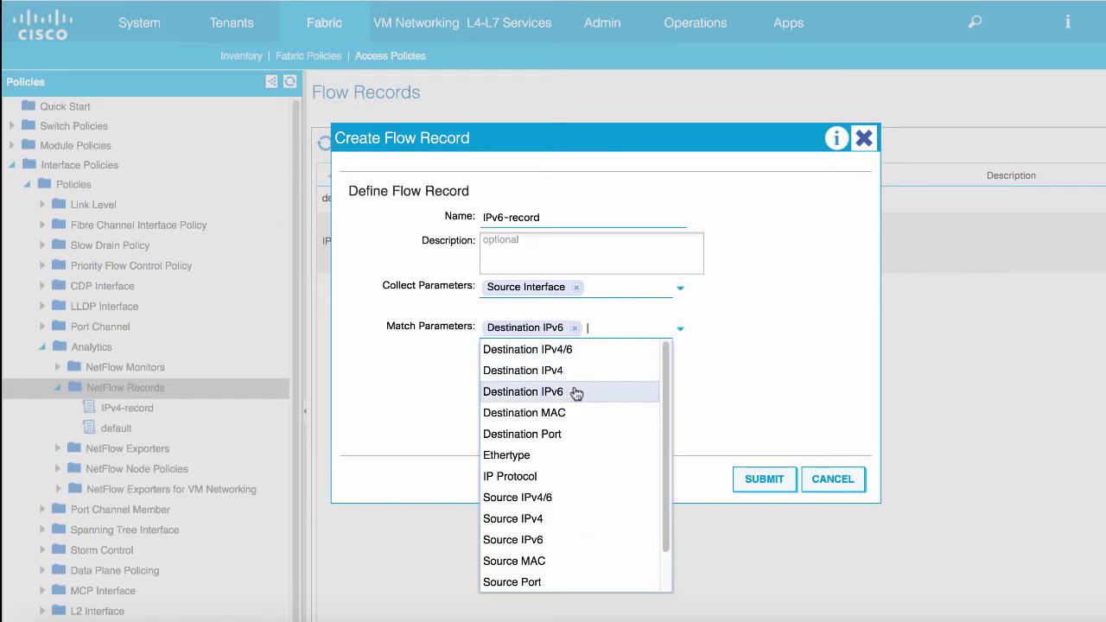
{"action": "left_click", "coordinate": [560, 435]}
{"action": "left_click", "coordinate": [541, 491]}
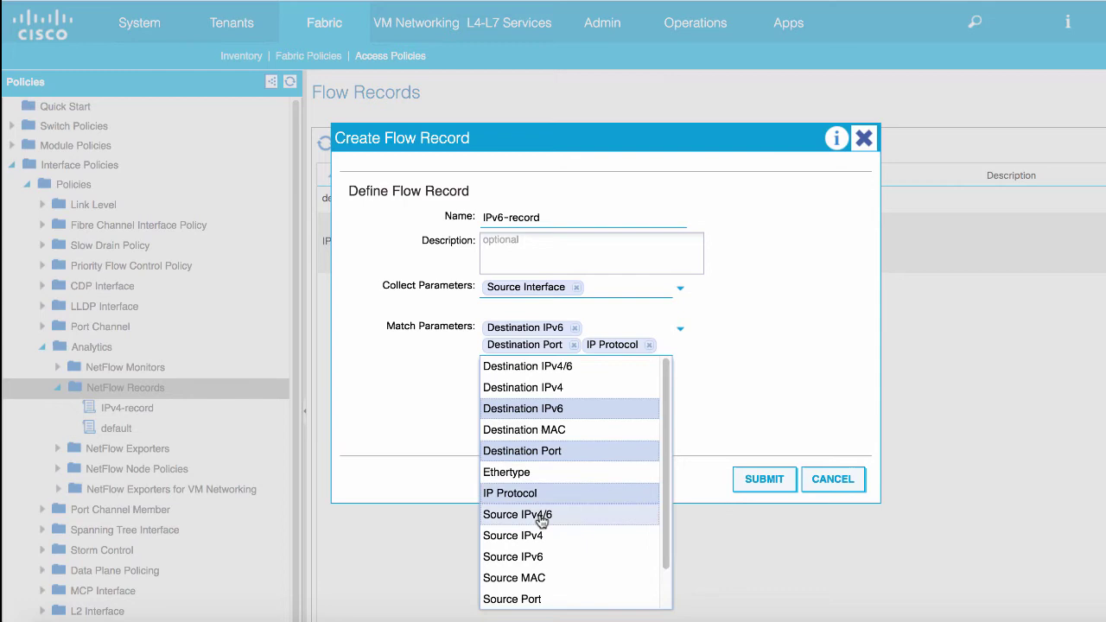
{"action": "left_click", "coordinate": [553, 563]}
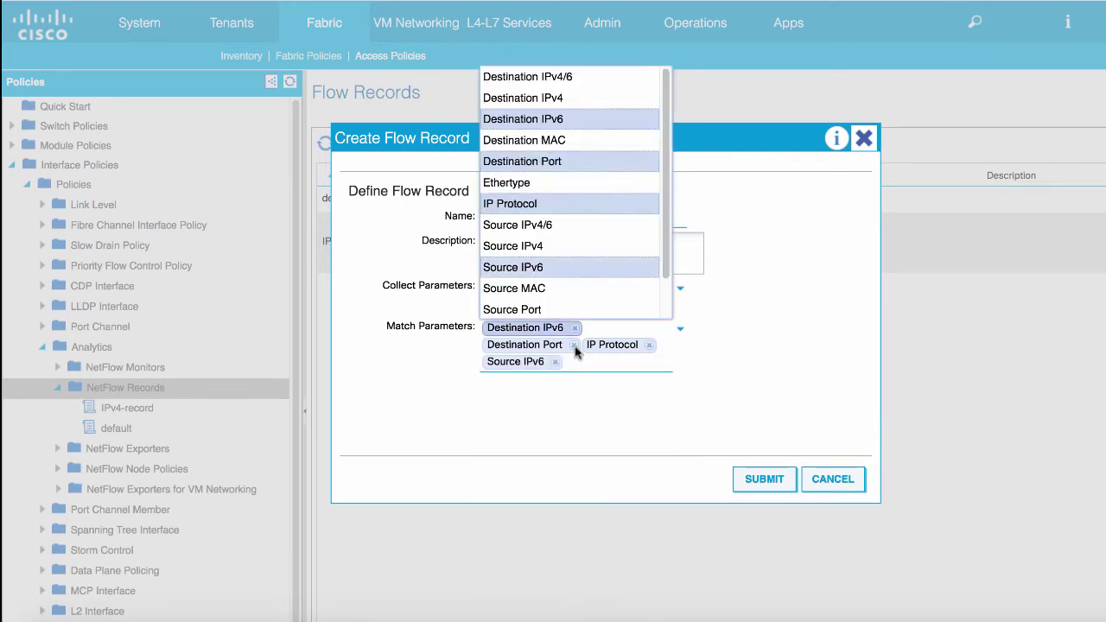
{"action": "left_click", "coordinate": [552, 312]}
{"action": "left_click", "coordinate": [714, 356]}
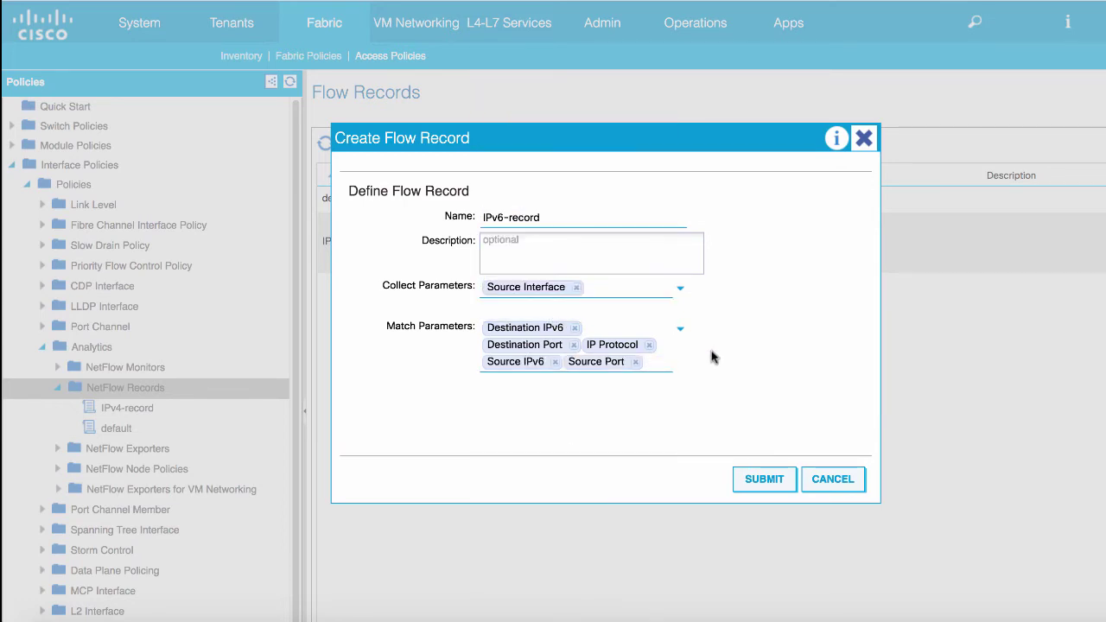
{"action": "left_click", "coordinate": [778, 480]}
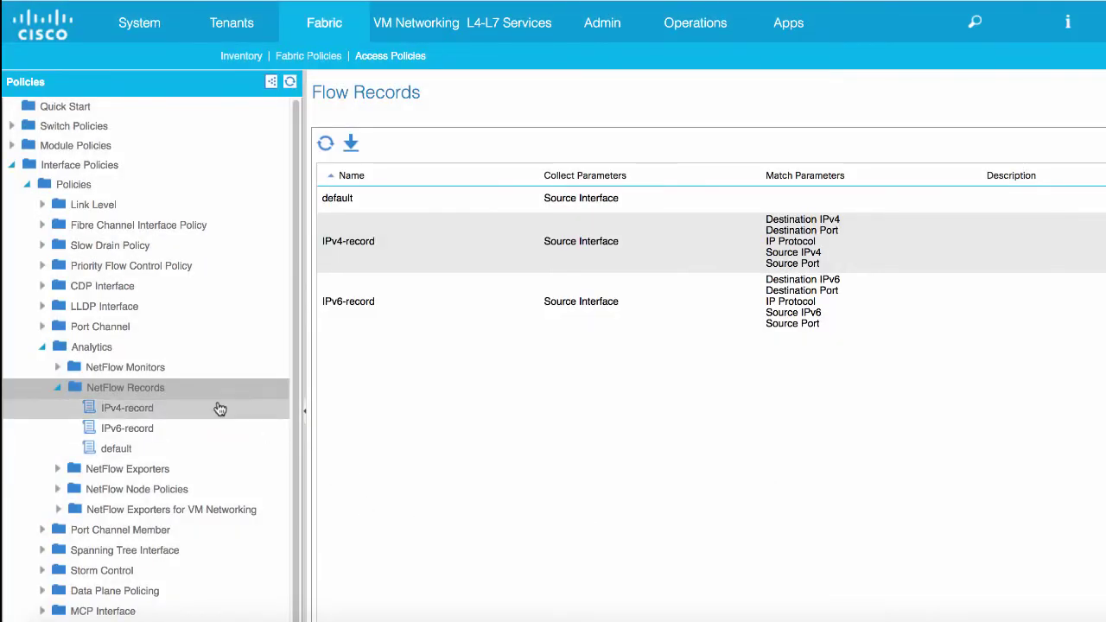
Step: Start a third flow record under NetFlow Records and name it CE-record
{"action": "right_click", "coordinate": [184, 390]}
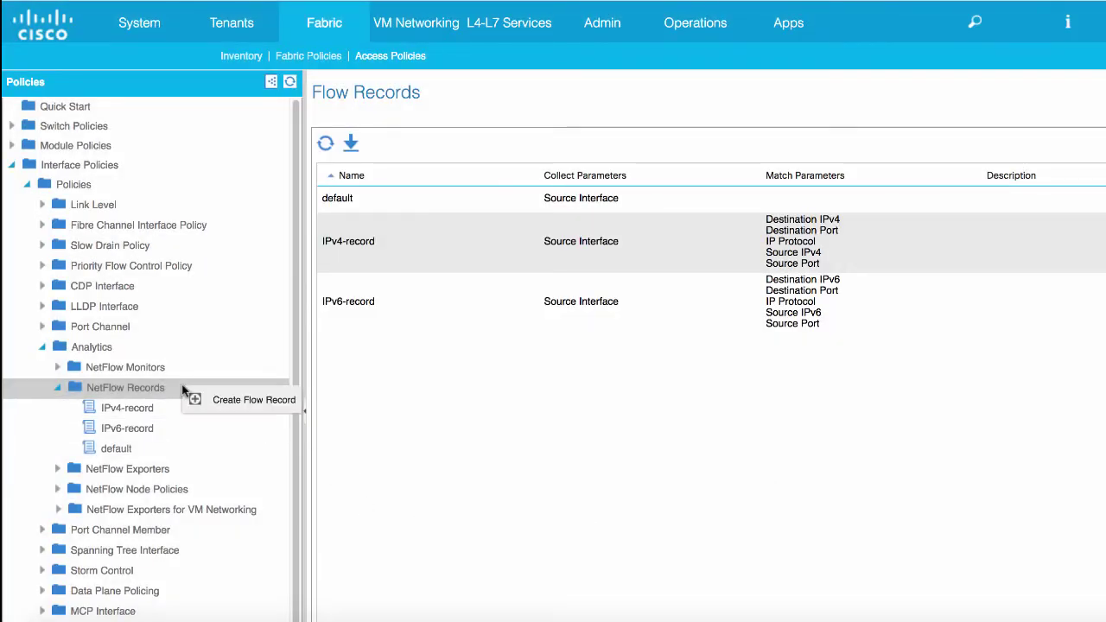
{"action": "left_click", "coordinate": [236, 400]}
{"action": "left_click", "coordinate": [615, 220]}
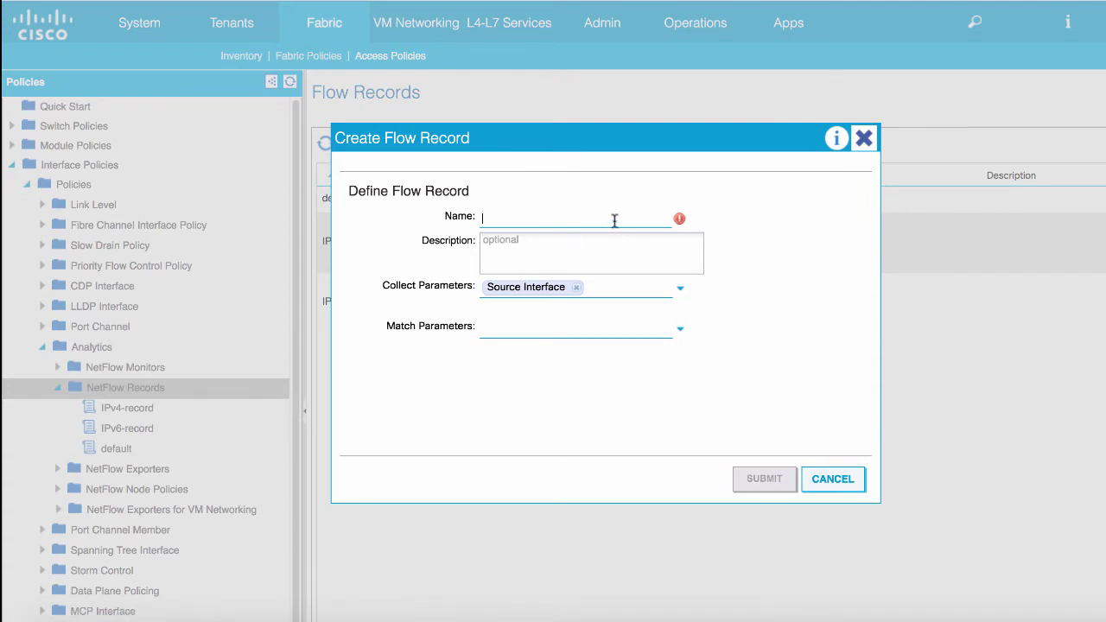
{"action": "type", "text": "CE-r"}
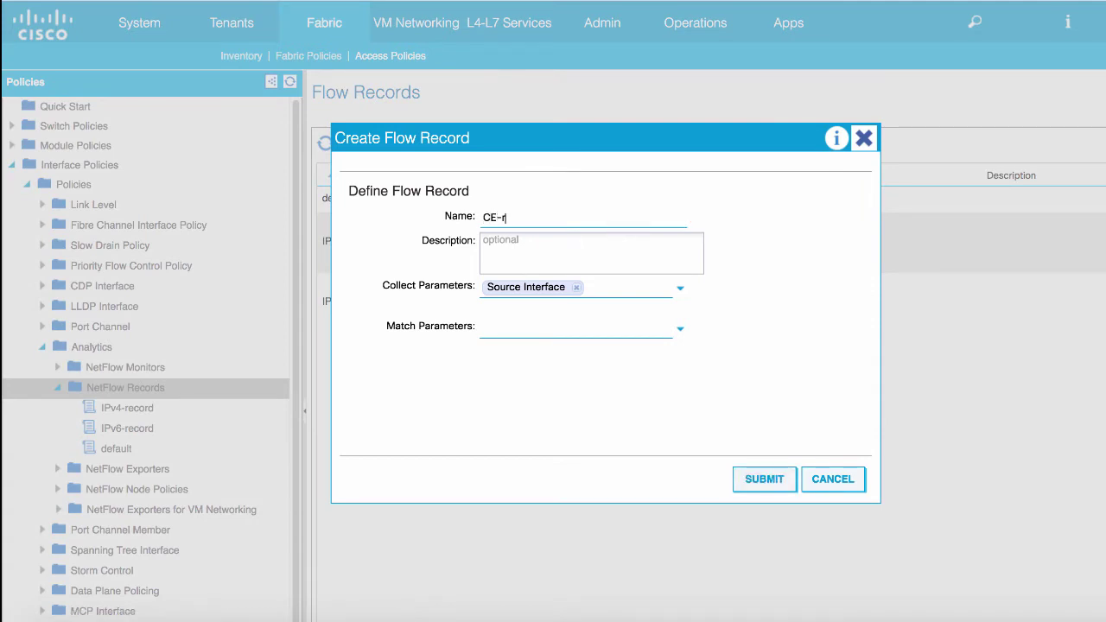
{"action": "type", "text": "ecord"}
Step: Add the match parameters Destination MAC, Source MAC and Ethertype to CE-record and submit the record
{"action": "left_click", "coordinate": [676, 330]}
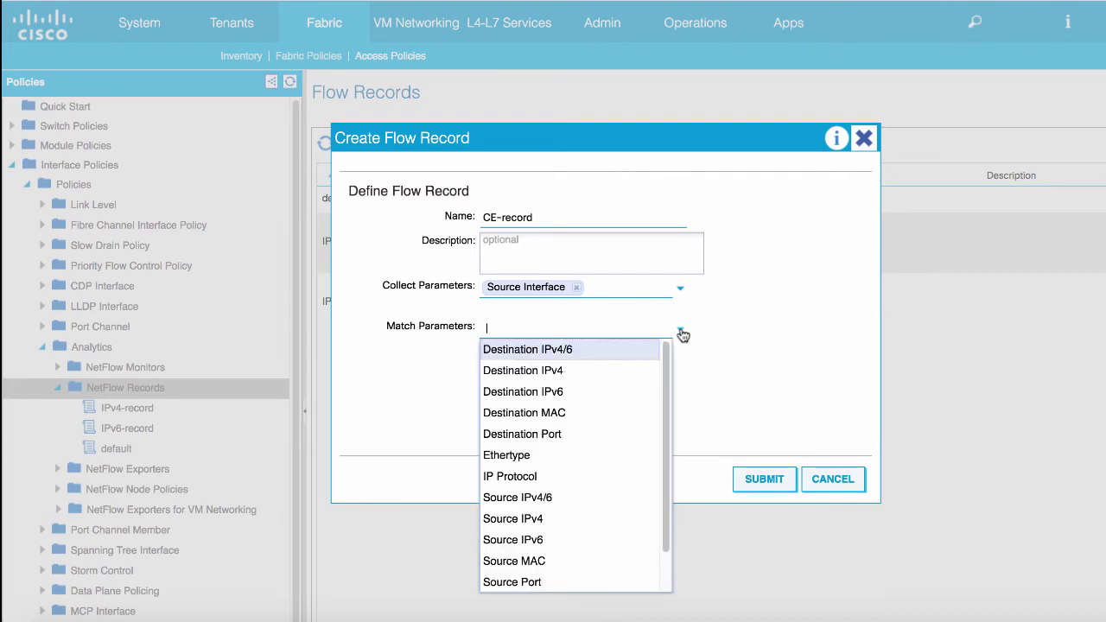
{"action": "left_click", "coordinate": [576, 413]}
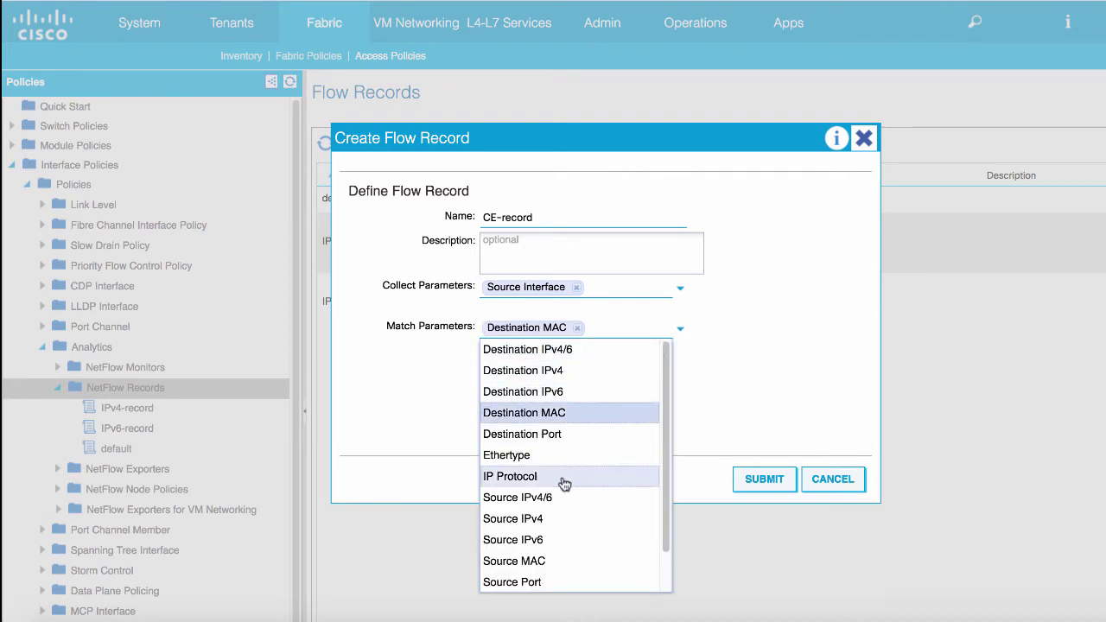
{"action": "left_click", "coordinate": [553, 562]}
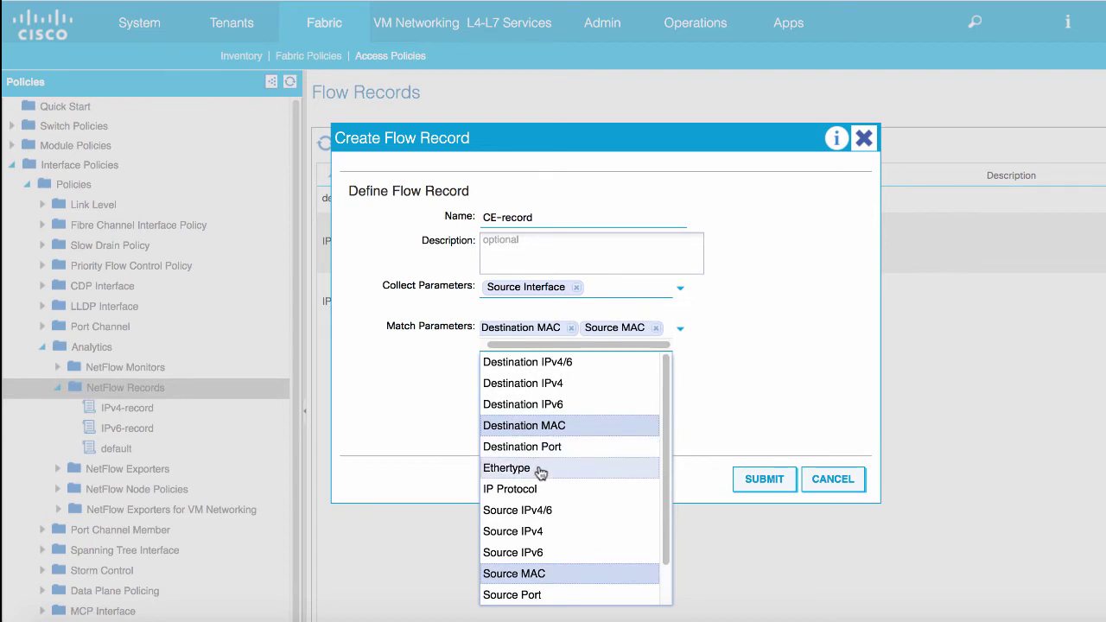
{"action": "left_click", "coordinate": [540, 468]}
{"action": "left_click", "coordinate": [764, 479]}
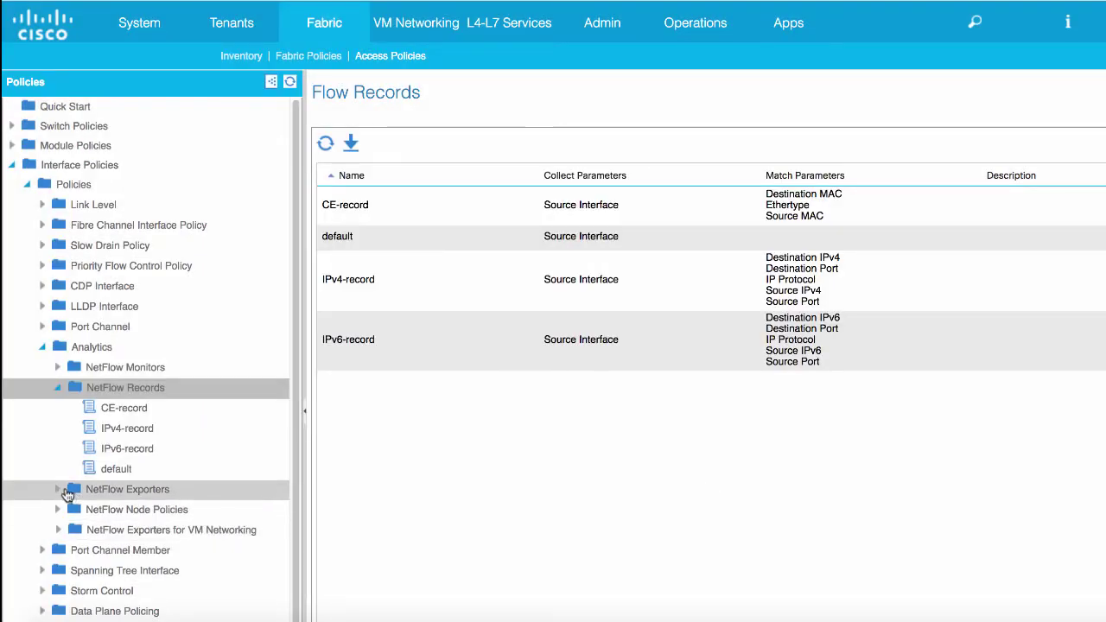
Step: Start a new external collector reachability policy under NetFlow Exporters and name it Stealthwatch
{"action": "right_click", "coordinate": [109, 489]}
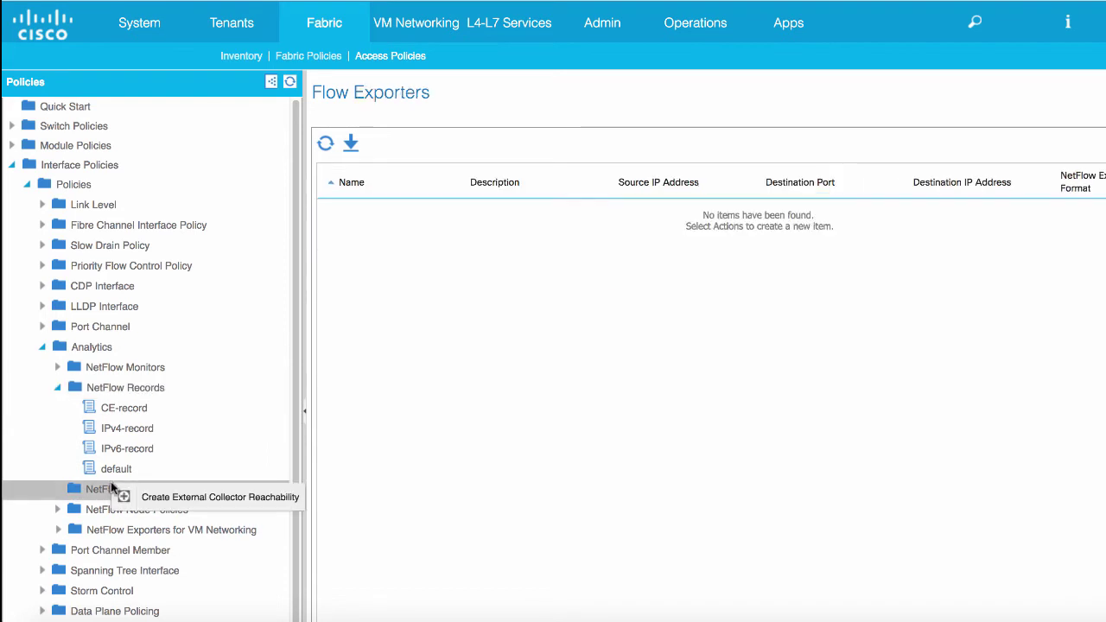
{"action": "left_click", "coordinate": [176, 498]}
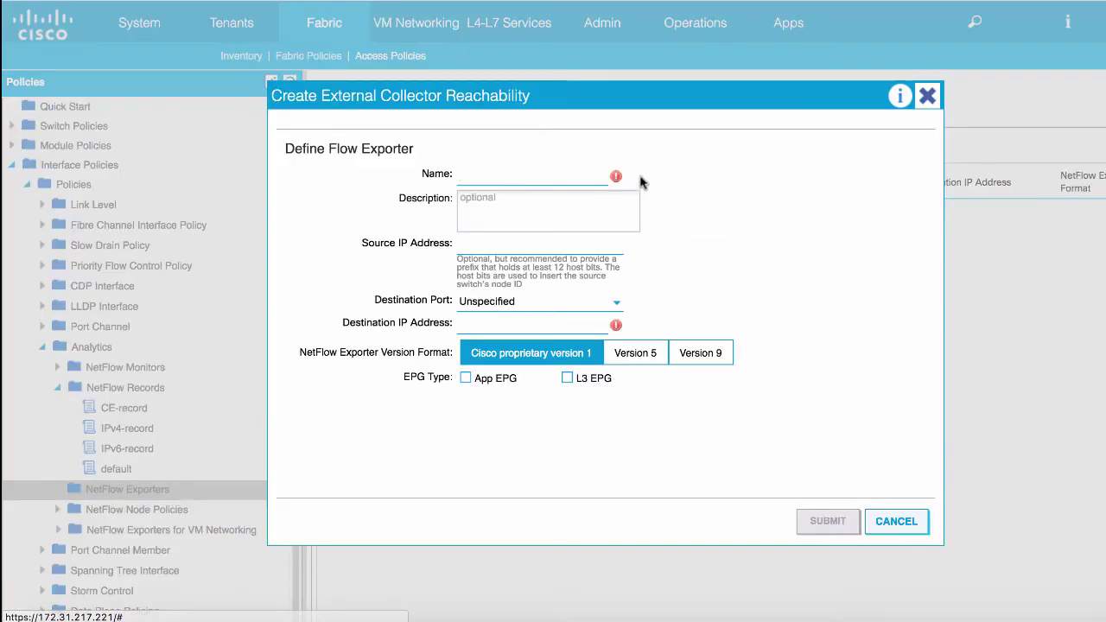
{"action": "left_click_drag", "start_coordinate": [613, 99], "coordinate": [642, 121]}
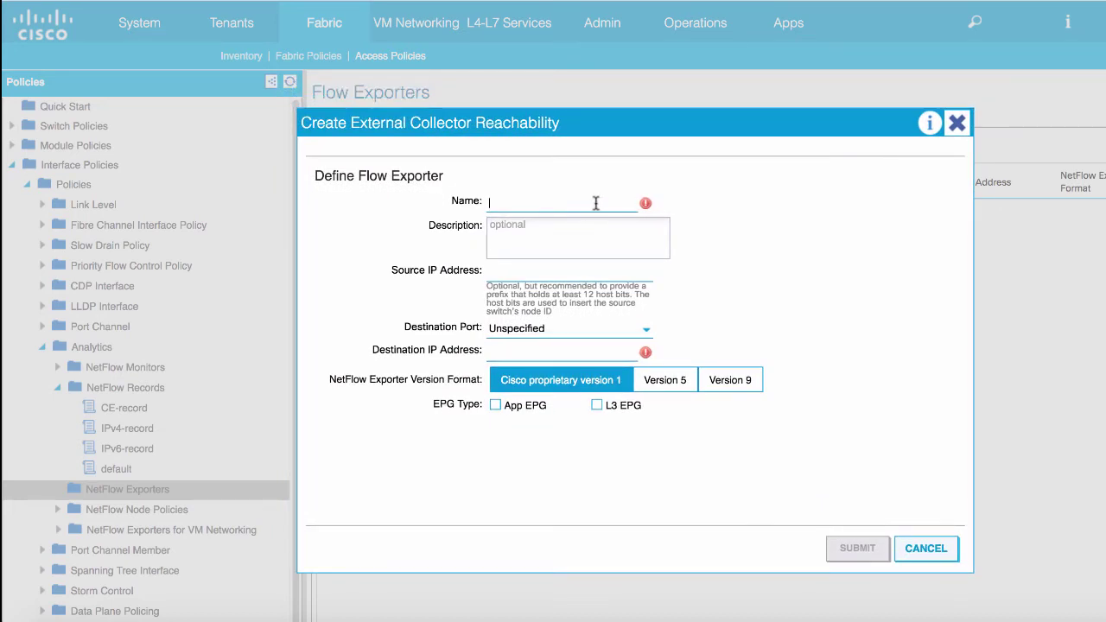
{"action": "type", "text": "Stealthwa"}
{"action": "type", "text": "tch"}
Step: Set the Stealthwatch exporter's source IP address to 1.1.0.0/24
{"action": "type", "text": "1.1."}
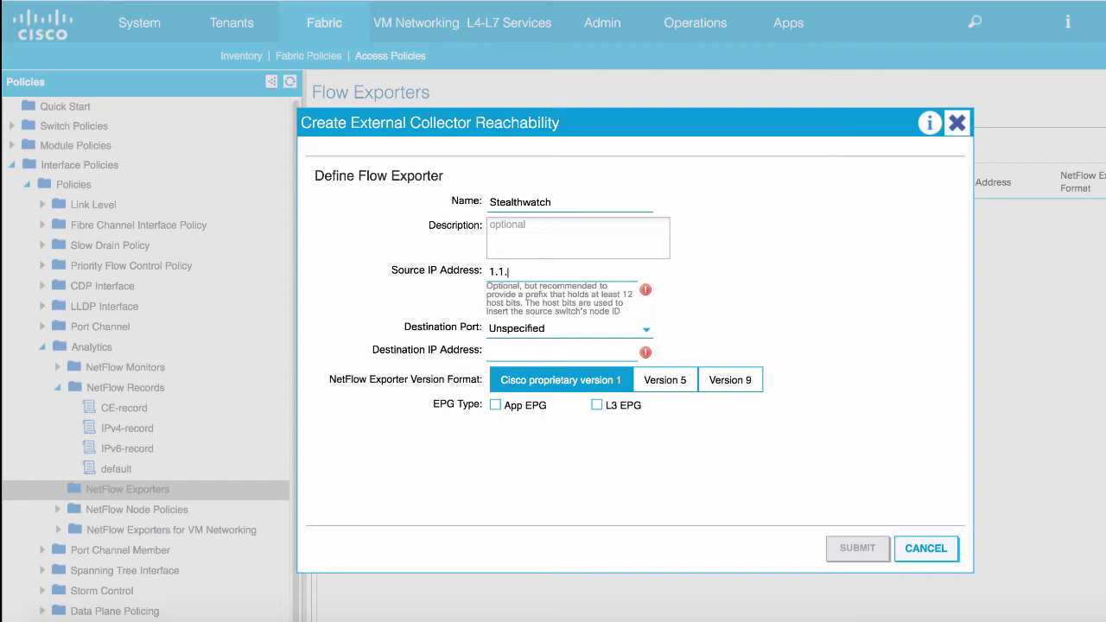
{"action": "type", "text": "0.0"}
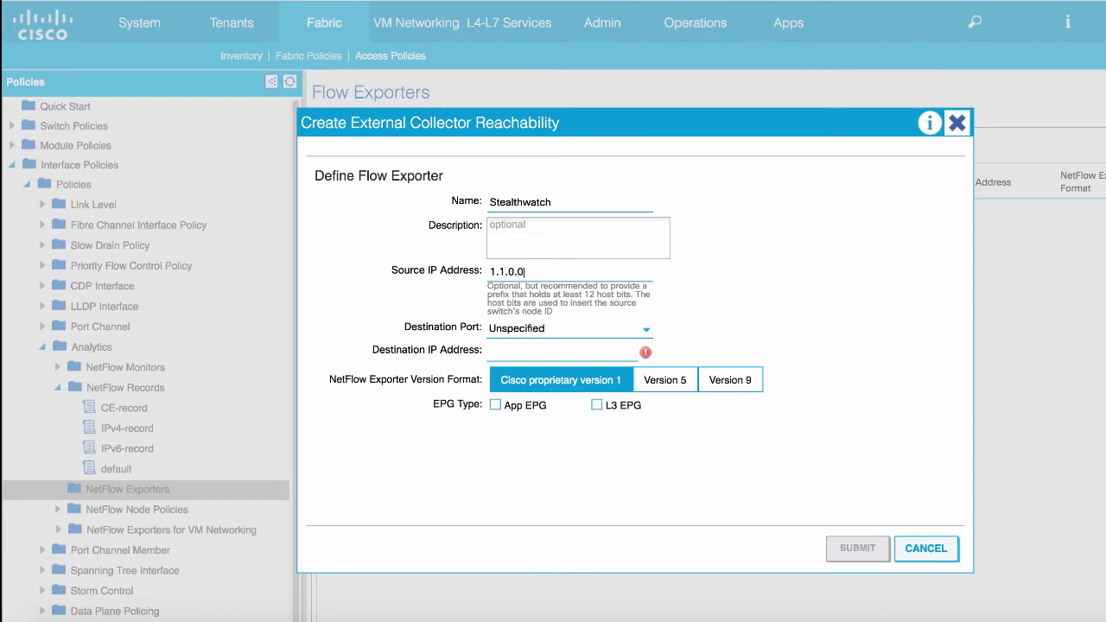
{"action": "type", "text": "/"}
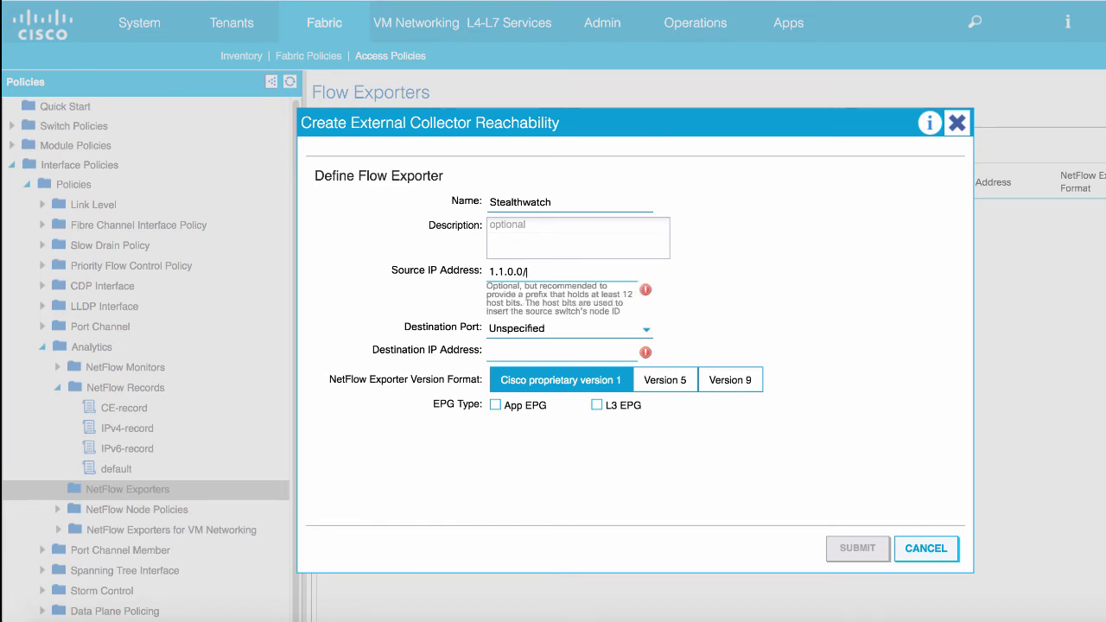
{"action": "type", "text": "24"}
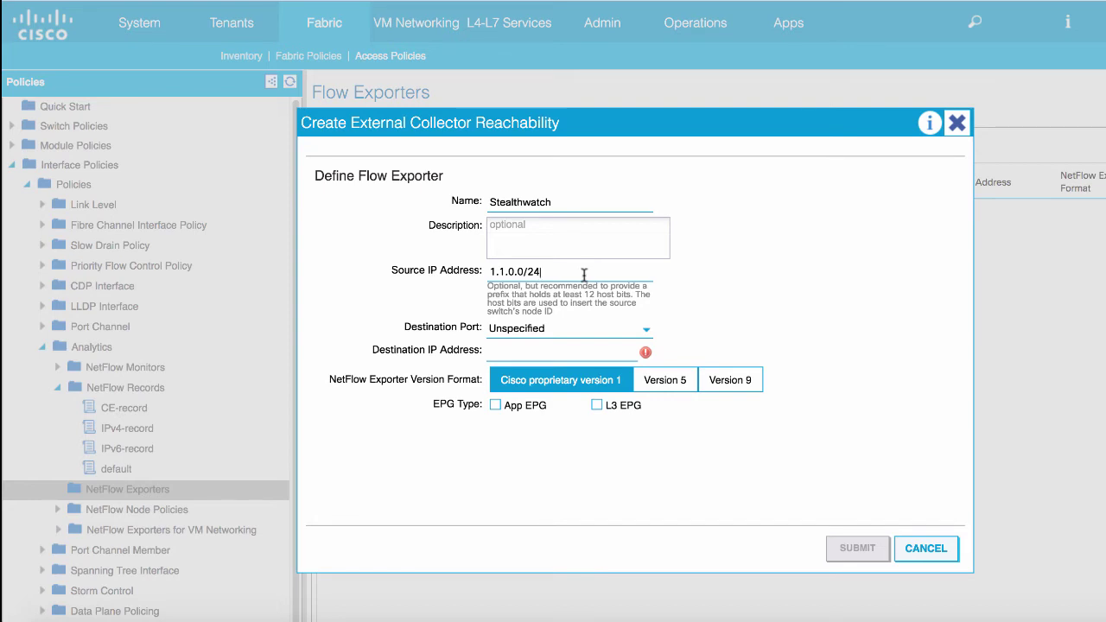
Step: Set the exporter's destination to port 2055 at IP address 172.18.239.12 and choose Version 9 as its NetFlow format
{"action": "left_click", "coordinate": [553, 326]}
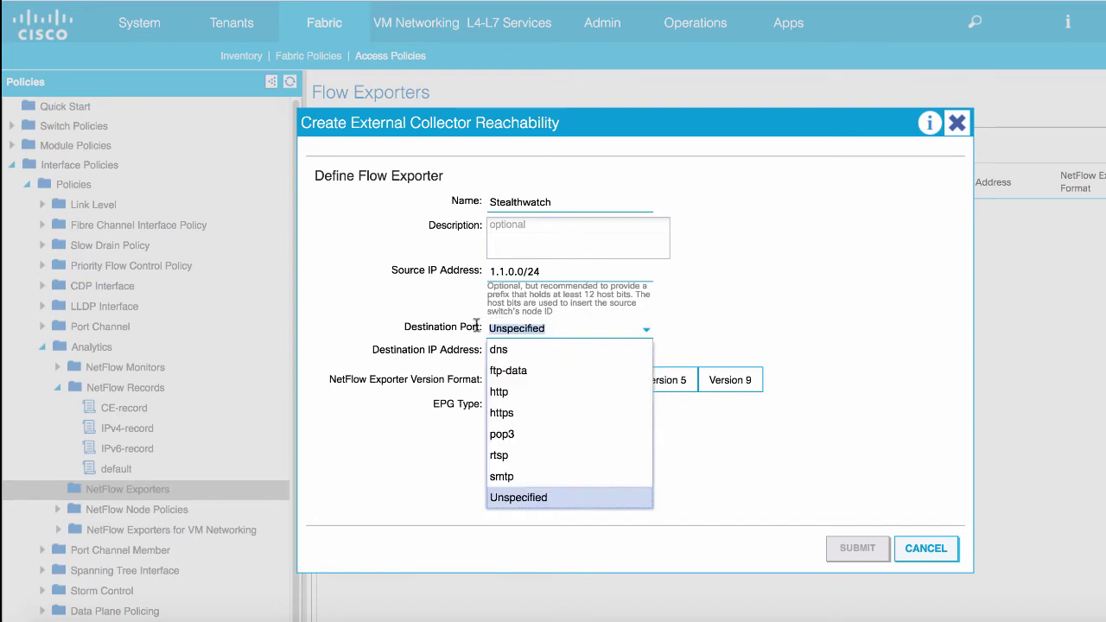
{"action": "type", "text": "2055"}
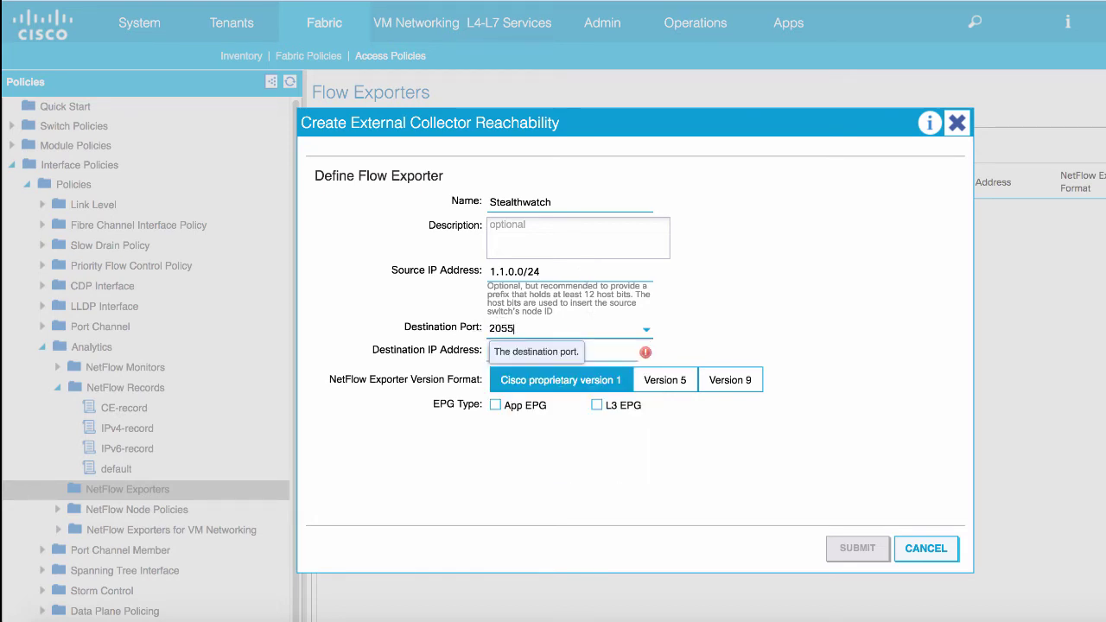
{"action": "left_click", "coordinate": [601, 353]}
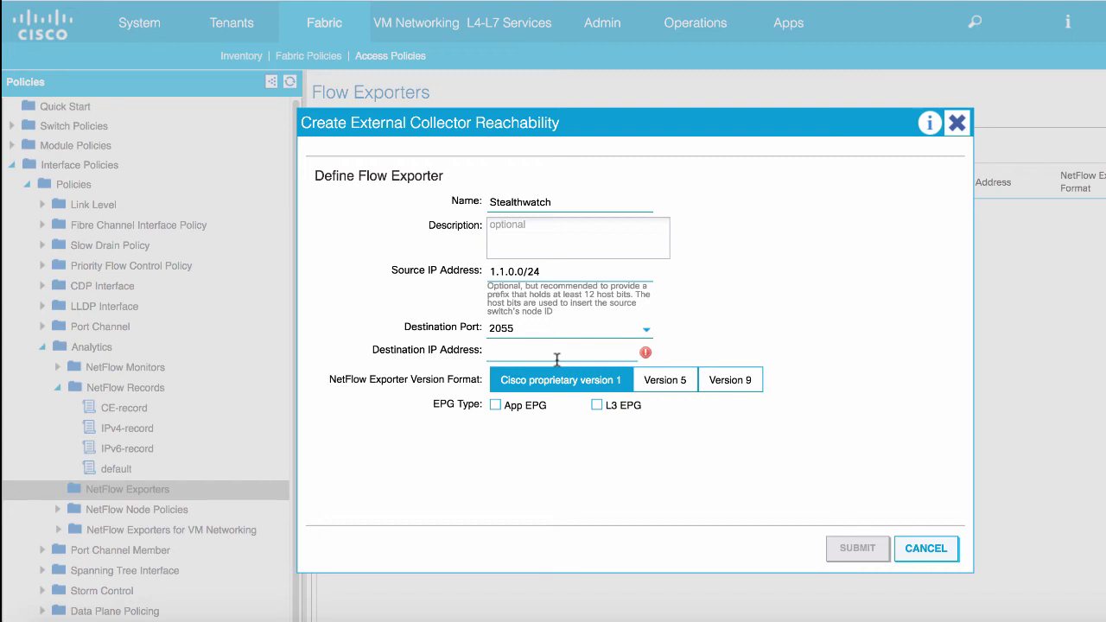
{"action": "type", "text": "172.18.239.12"}
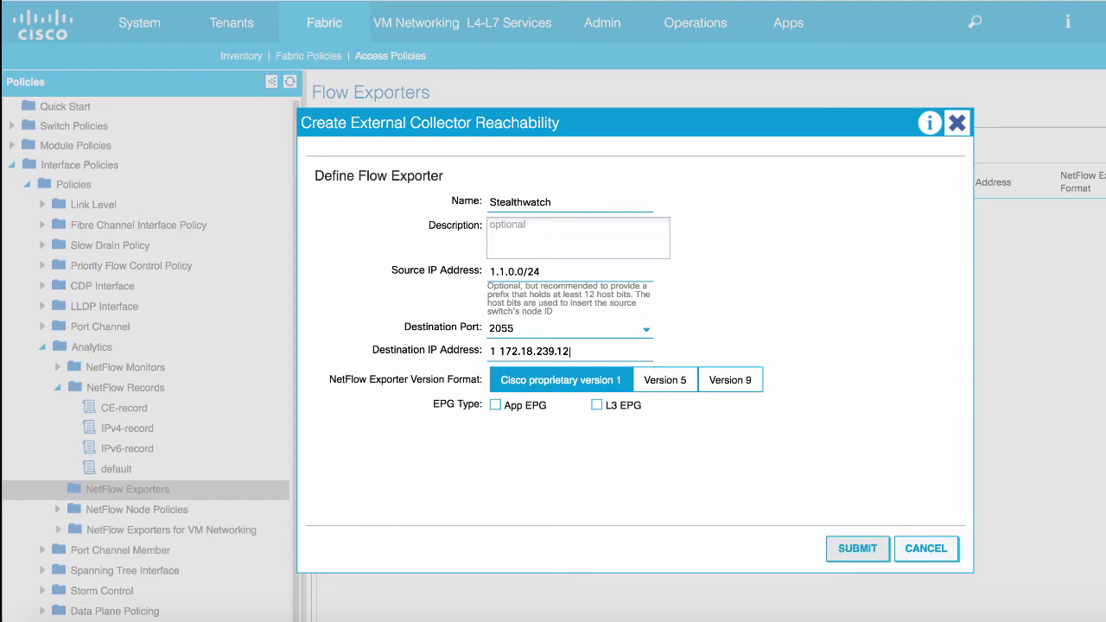
{"action": "left_click", "coordinate": [735, 380]}
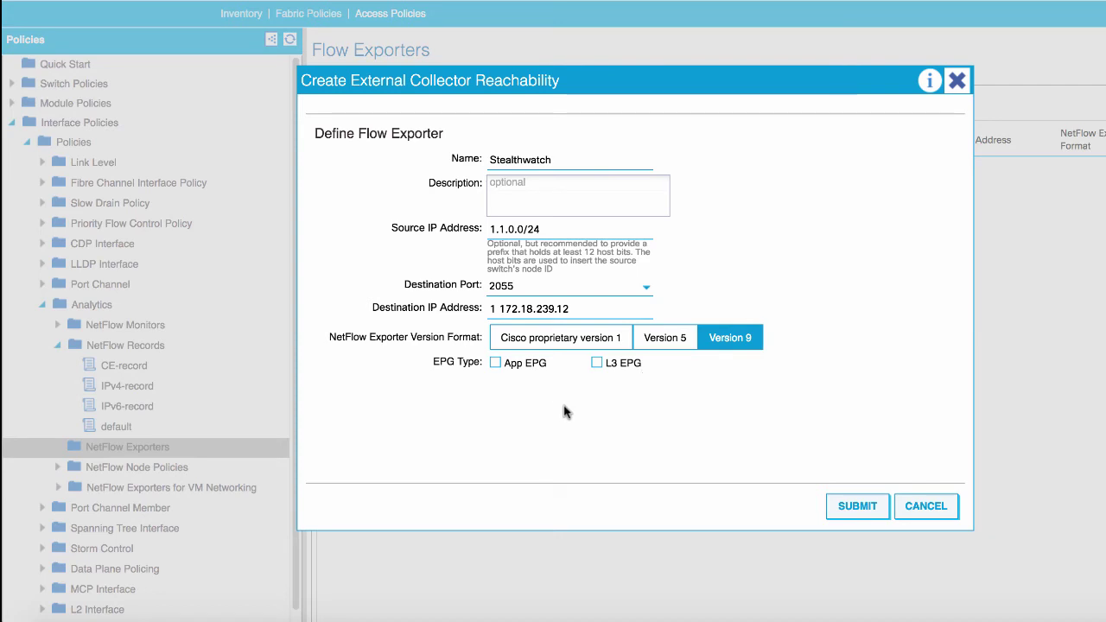
Step: Set the exporter's EPG type to App EPG and associate it with tenant common and application EPG default/Stealthwatch
{"action": "left_click", "coordinate": [496, 363]}
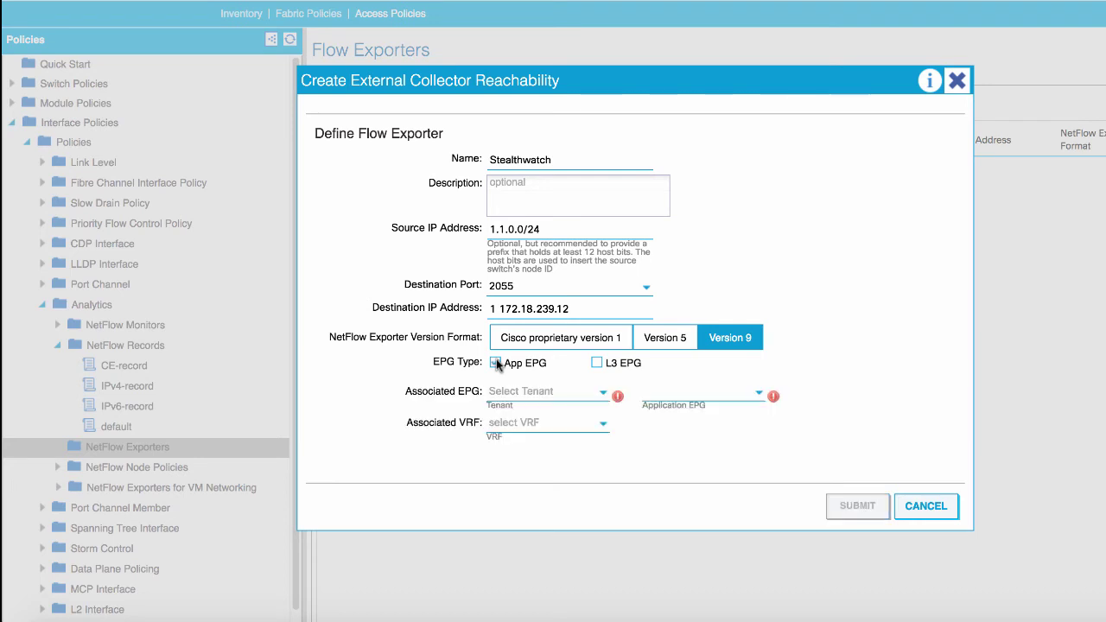
{"action": "left_click", "coordinate": [608, 395]}
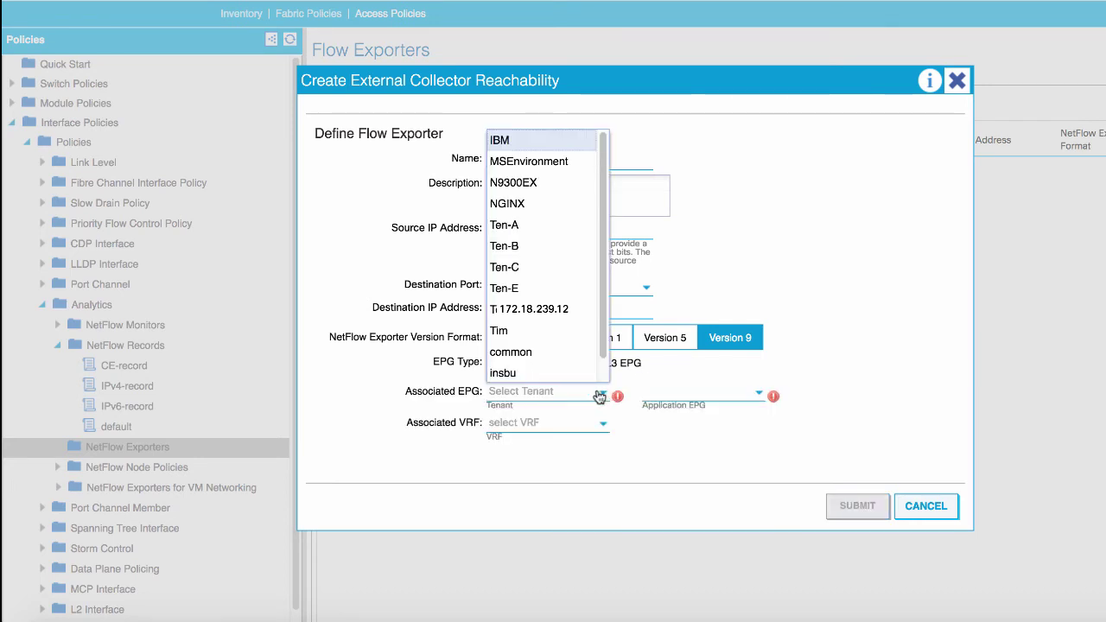
{"action": "left_click", "coordinate": [536, 362]}
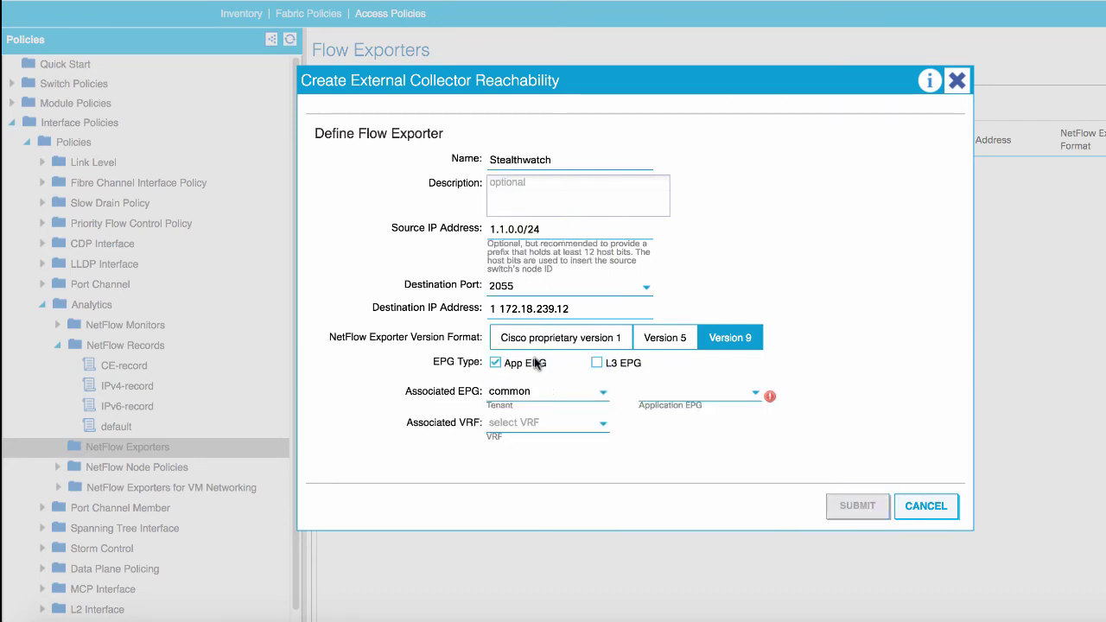
{"action": "left_click", "coordinate": [754, 396]}
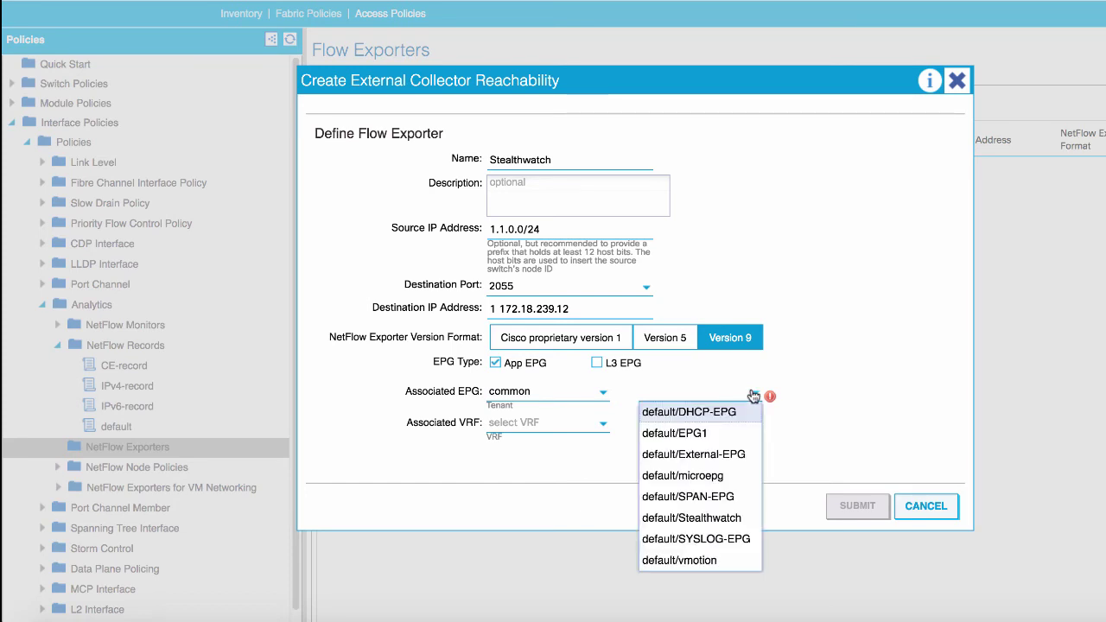
{"action": "left_click", "coordinate": [703, 519]}
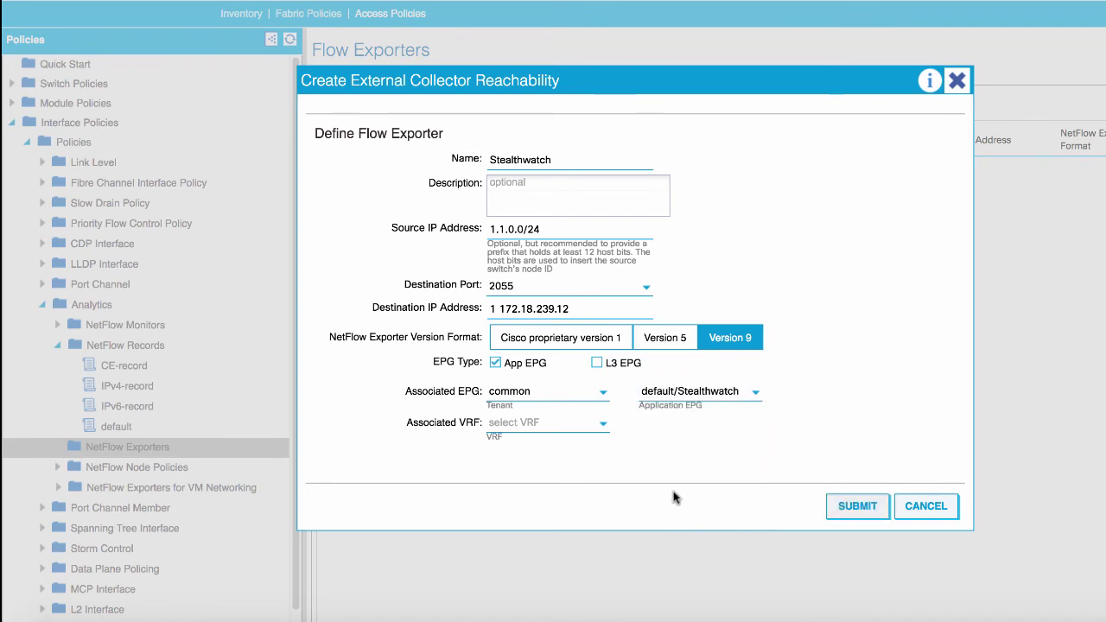
Step: Associate the exporter with the VRF common/lab-network and submit it
{"action": "left_click", "coordinate": [596, 427]}
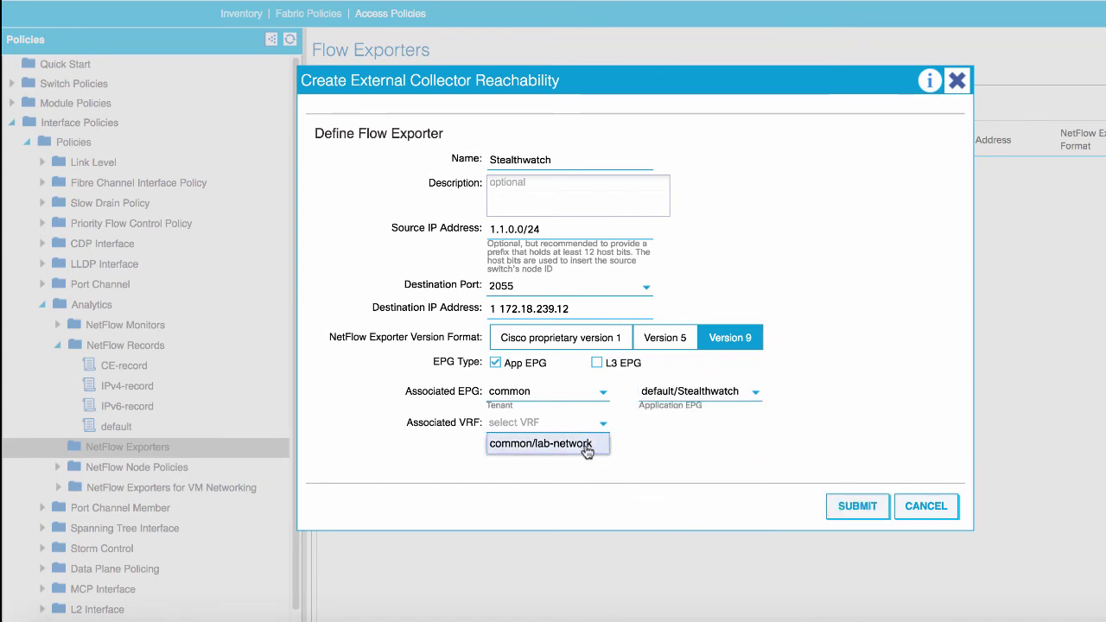
{"action": "left_click", "coordinate": [586, 449]}
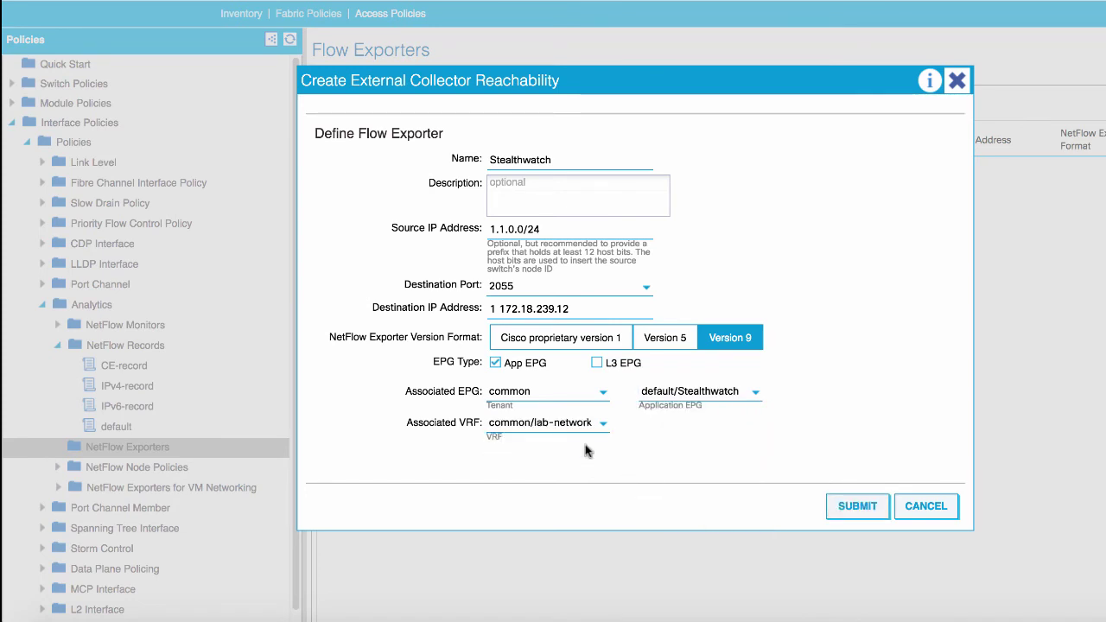
{"action": "left_click", "coordinate": [858, 506]}
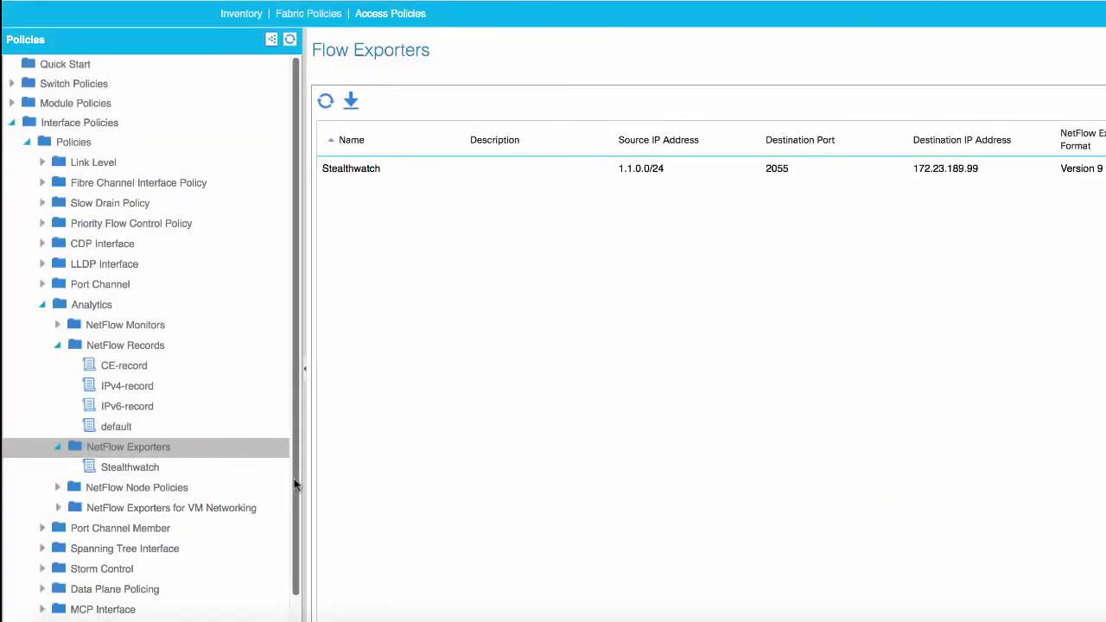
Step: Start a new flow monitor named IPv4-mon under NetFlow Monitors and associate it with the flow record IPv4-record
{"action": "left_click", "coordinate": [73, 330]}
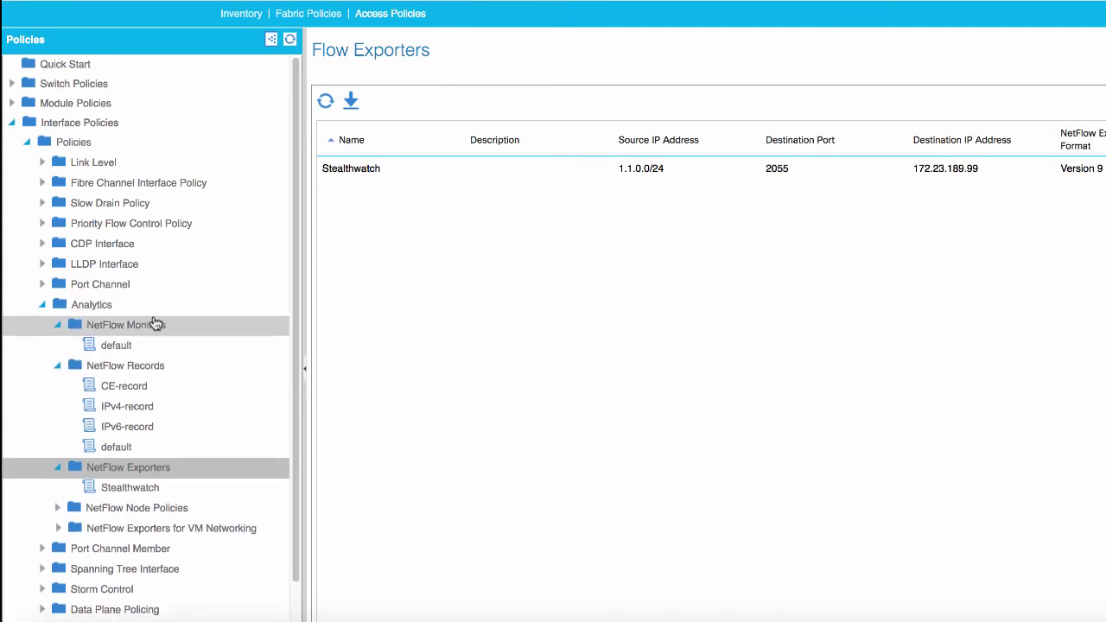
{"action": "left_click", "coordinate": [134, 325]}
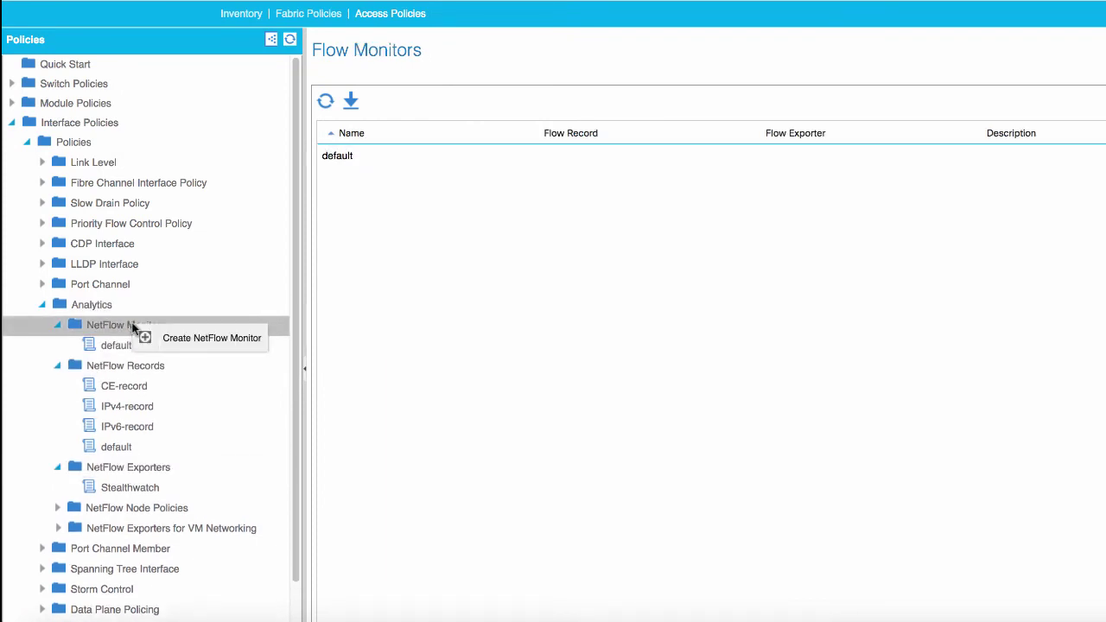
{"action": "left_click", "coordinate": [212, 342]}
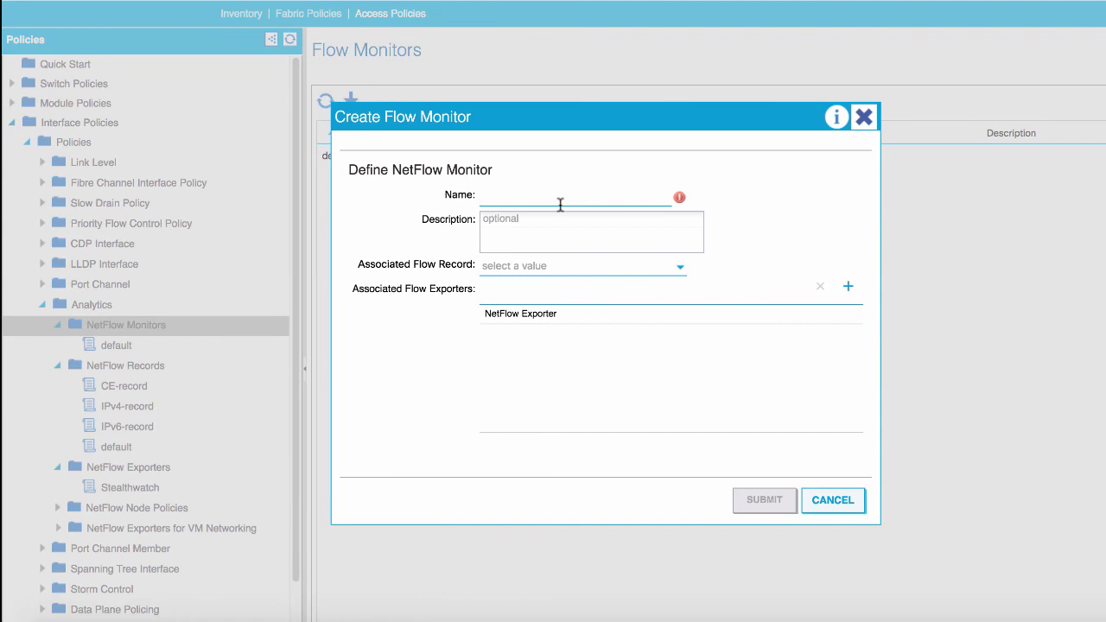
{"action": "type", "text": "IPv4-mon"}
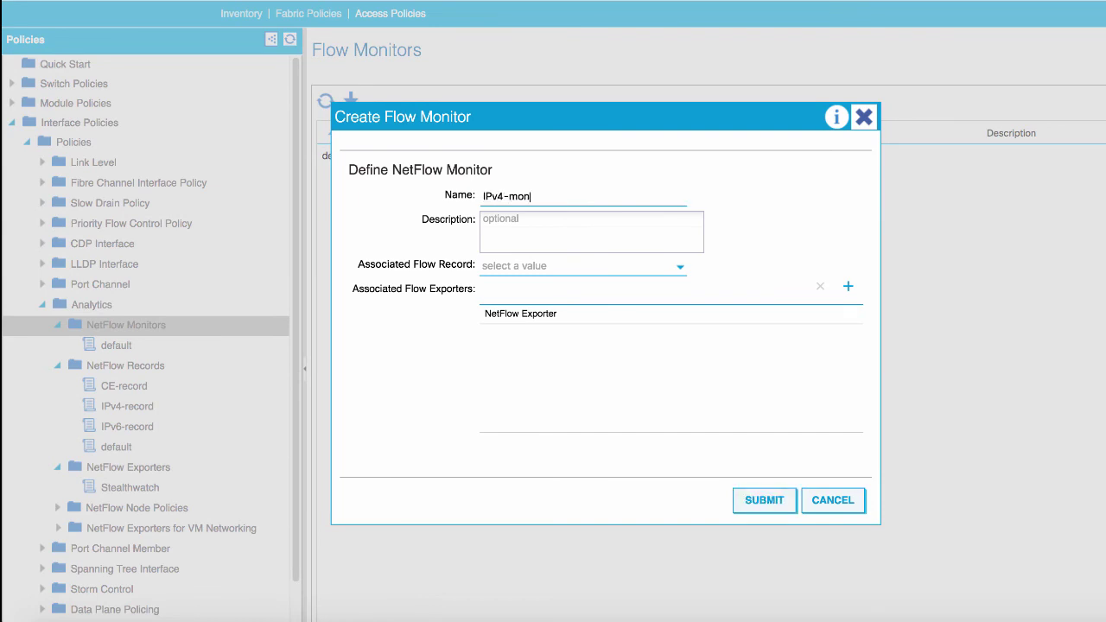
{"action": "left_click", "coordinate": [571, 271]}
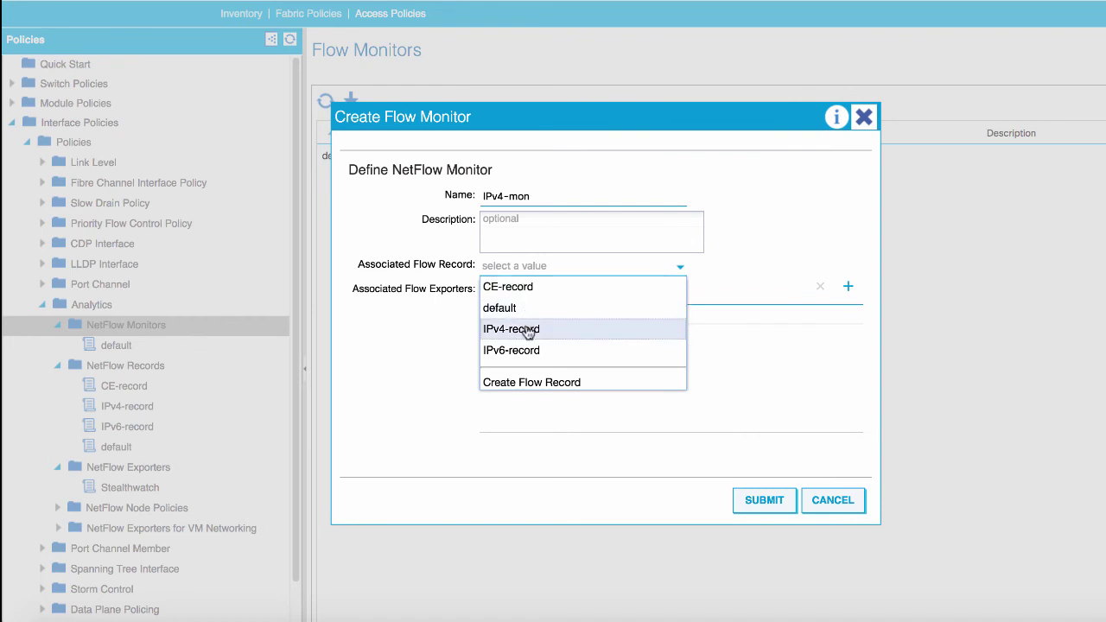
{"action": "left_click", "coordinate": [528, 328]}
Step: Add Stealthwatch as the associated flow exporter of IPv4-mon and submit the monitor
{"action": "left_click", "coordinate": [847, 292]}
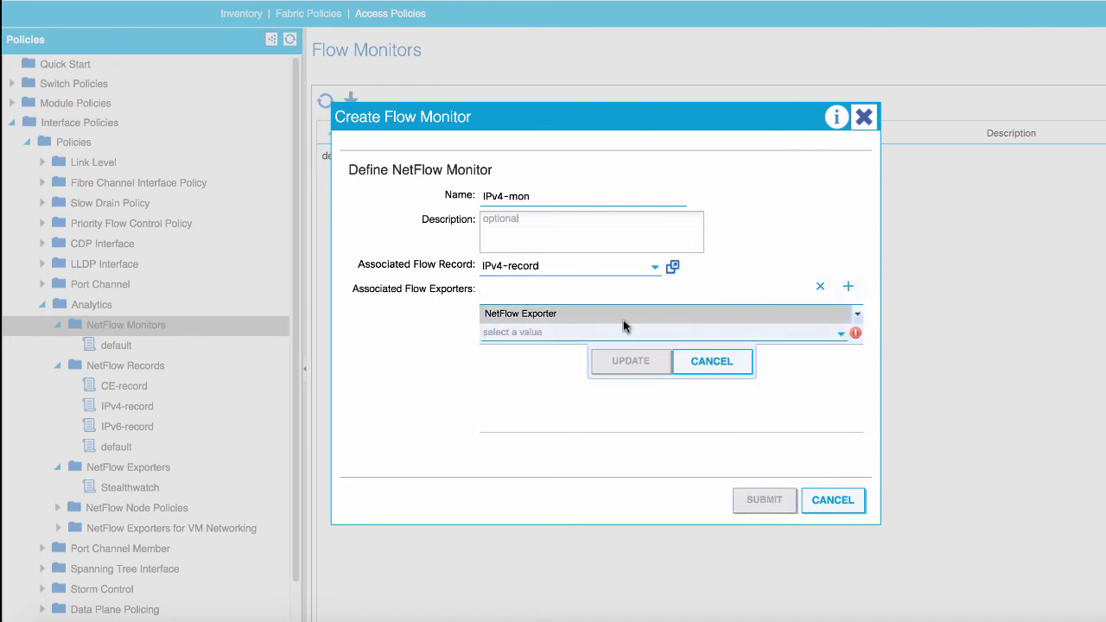
{"action": "left_click", "coordinate": [579, 317]}
{"action": "left_click", "coordinate": [572, 336]}
{"action": "left_click", "coordinate": [541, 354]}
{"action": "left_click", "coordinate": [612, 363]}
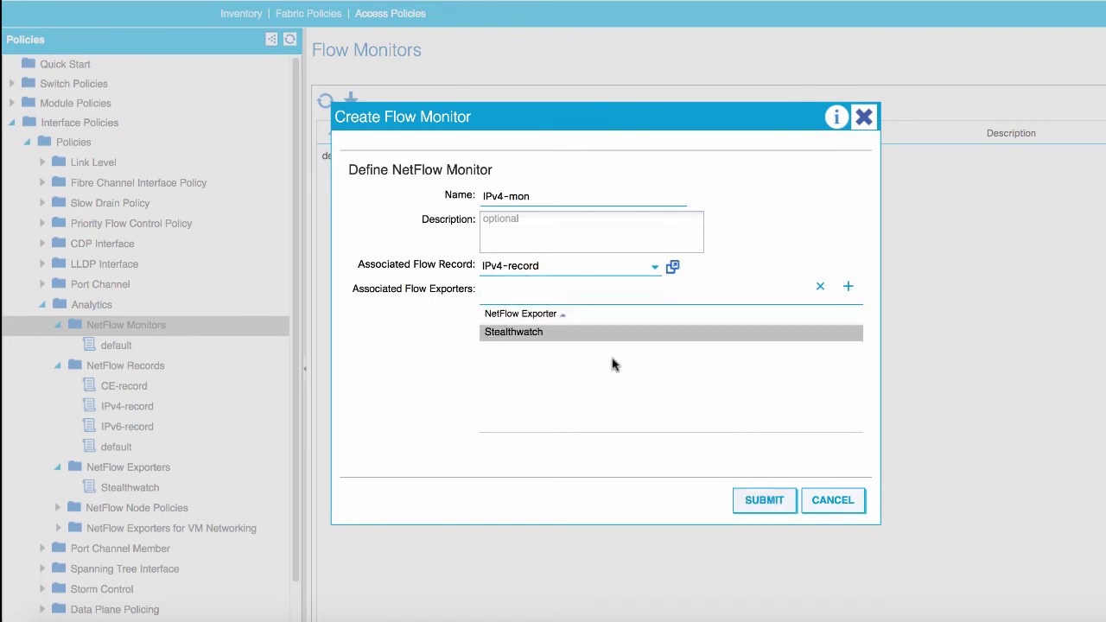
{"action": "left_click", "coordinate": [764, 499]}
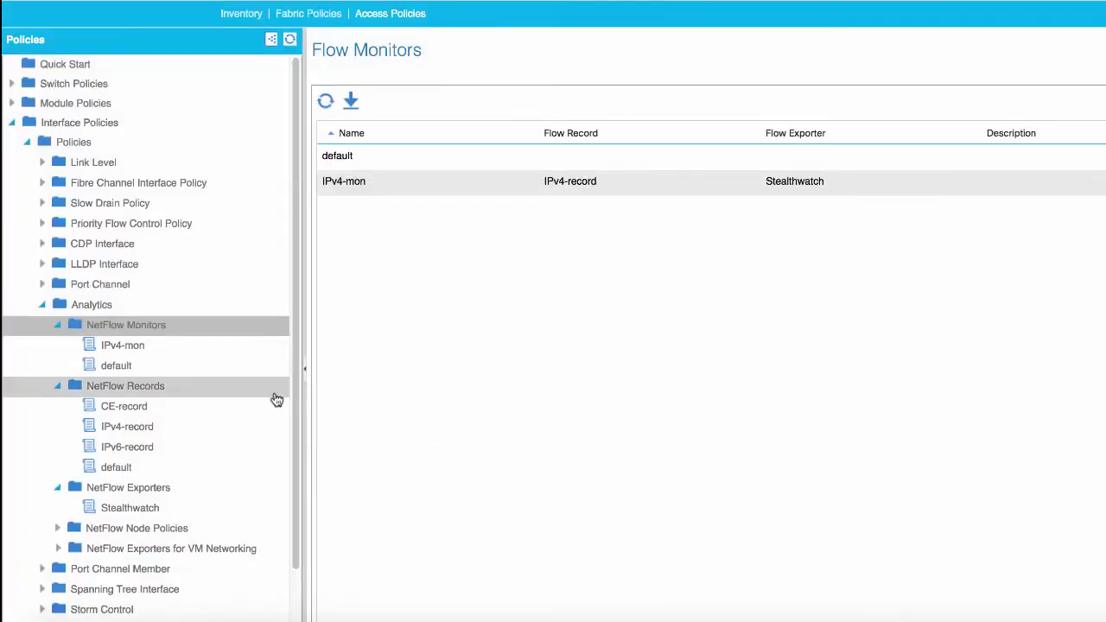
Step: Start a new flow monitor named IPv6-Mon under NetFlow Monitors and associate it with the flow record IPv6-record
{"action": "right_click", "coordinate": [192, 328]}
{"action": "left_click", "coordinate": [236, 343]}
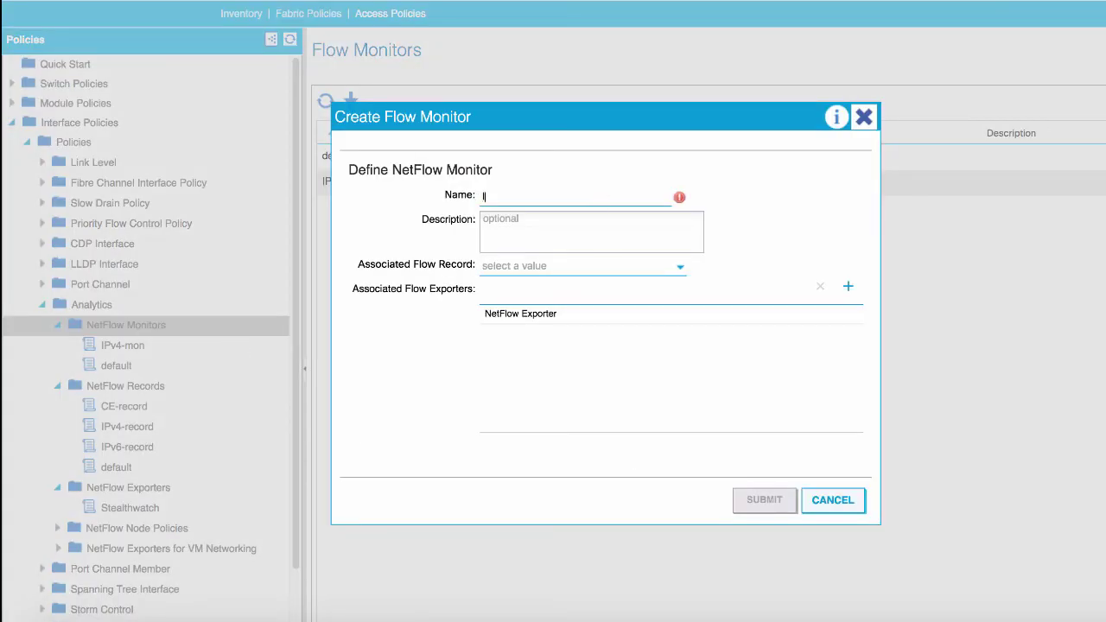
{"action": "type", "text": "IPv6-Mon"}
{"action": "left_click", "coordinate": [640, 270]}
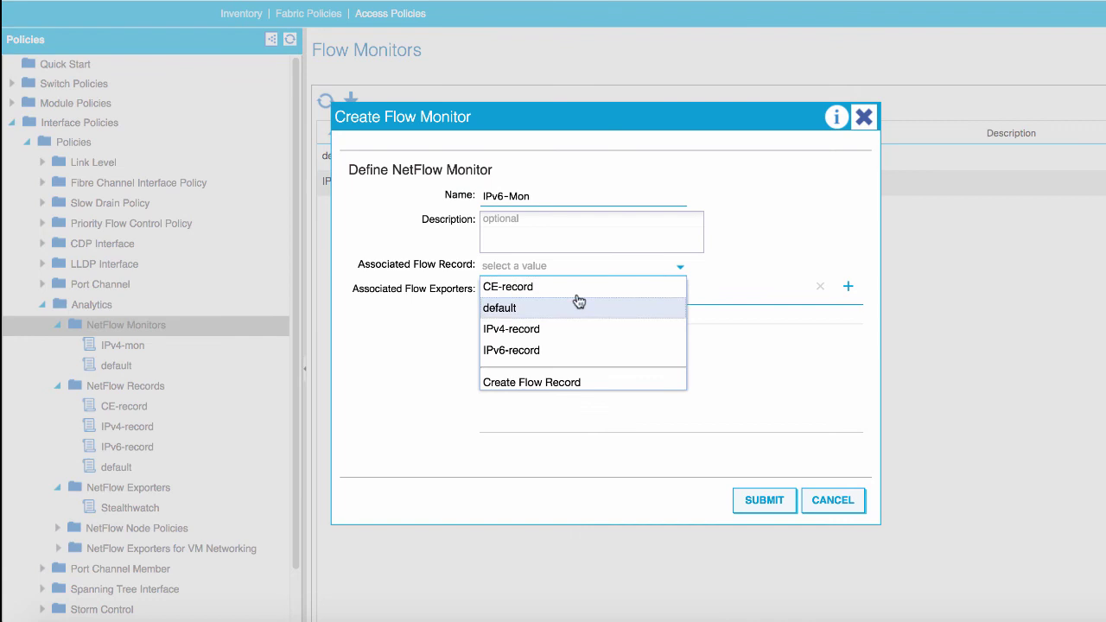
{"action": "left_click", "coordinate": [568, 351]}
Step: Add infra/Stealthwatch as the associated flow exporter of IPv6-Mon and submit the monitor
{"action": "left_click", "coordinate": [848, 286]}
{"action": "left_click", "coordinate": [666, 334]}
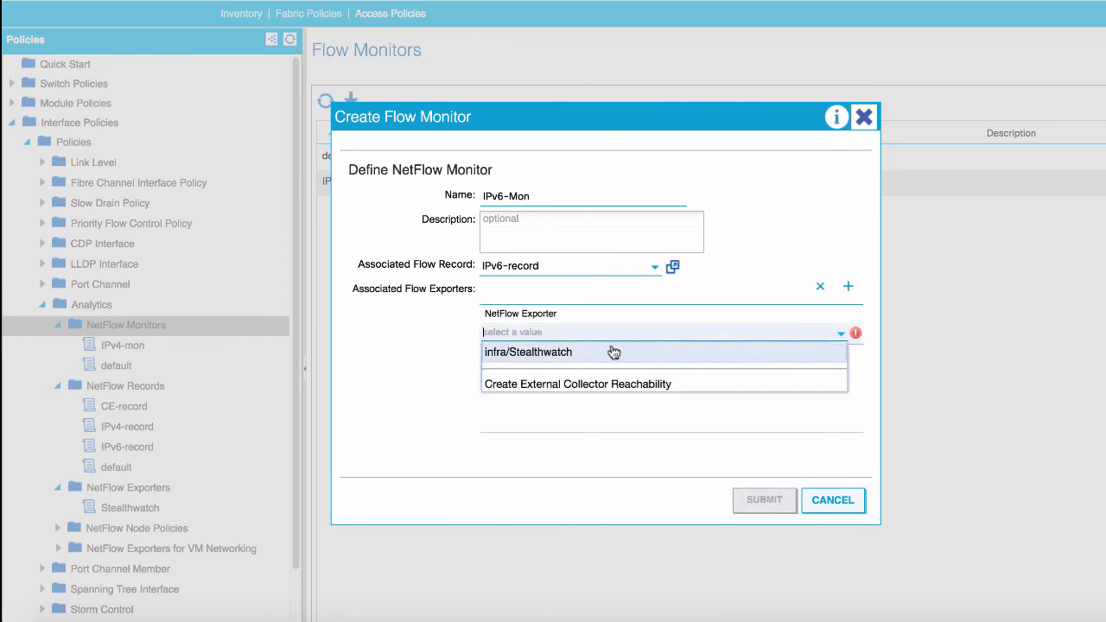
{"action": "left_click", "coordinate": [613, 351]}
{"action": "left_click", "coordinate": [610, 360]}
{"action": "left_click", "coordinate": [762, 501]}
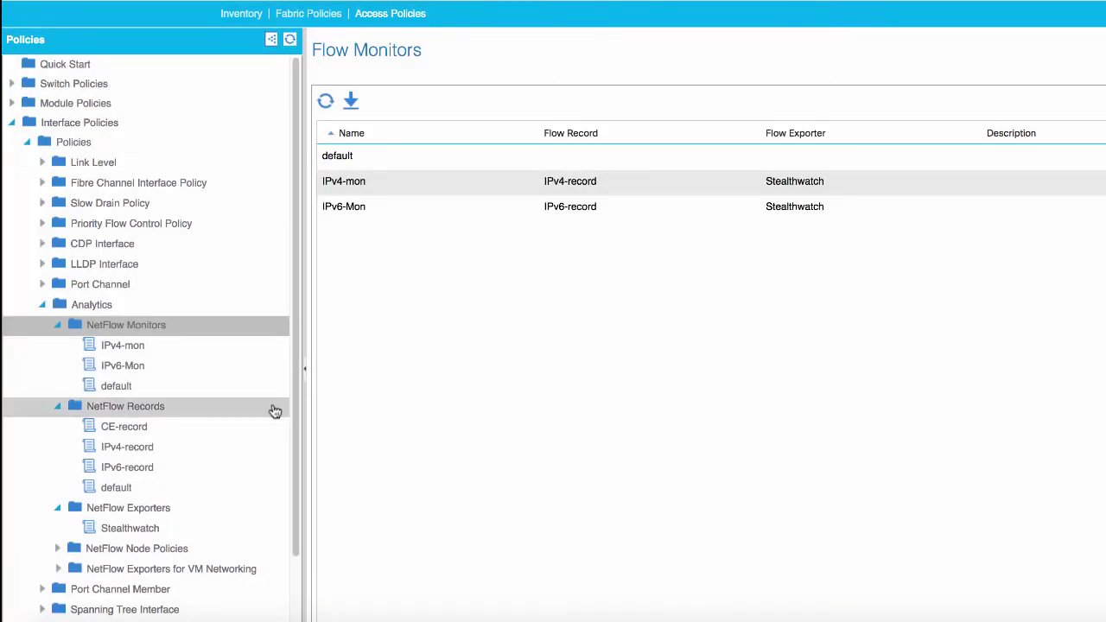
Step: Start a new flow monitor named CE-Mon under NetFlow Monitors and associate it with the flow record CE-record
{"action": "right_click", "coordinate": [213, 325]}
{"action": "left_click", "coordinate": [254, 333]}
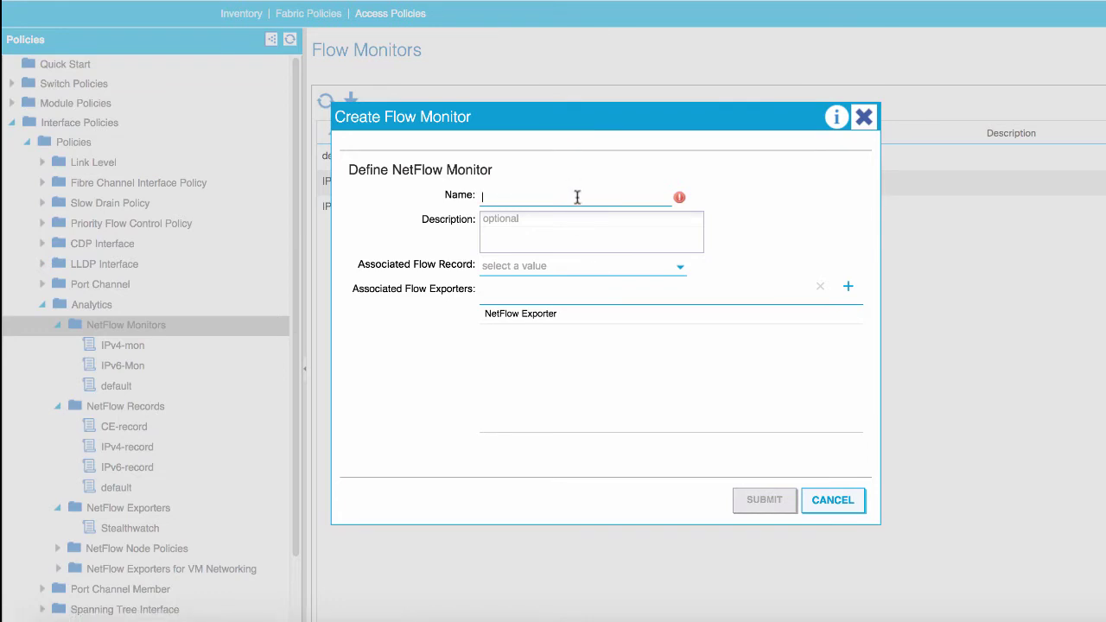
{"action": "type", "text": "CE-Mon"}
{"action": "left_click", "coordinate": [675, 270]}
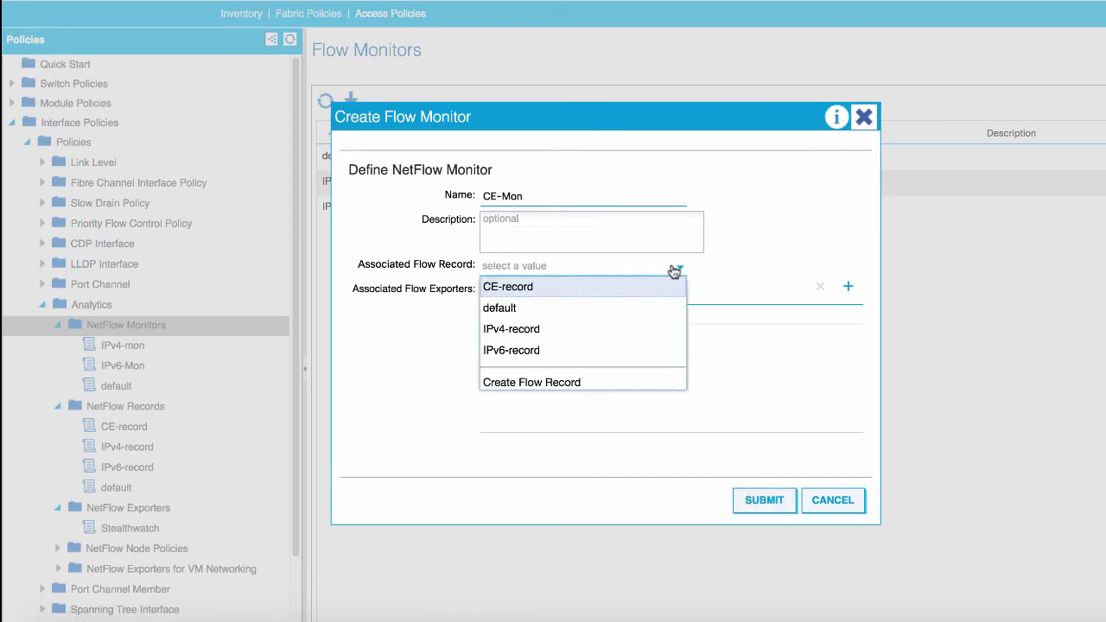
{"action": "left_click", "coordinate": [563, 288]}
Step: Add infra/Stealthwatch as the associated flow exporter of CE-Mon and submit the monitor
{"action": "left_click", "coordinate": [847, 286]}
{"action": "left_click", "coordinate": [607, 331]}
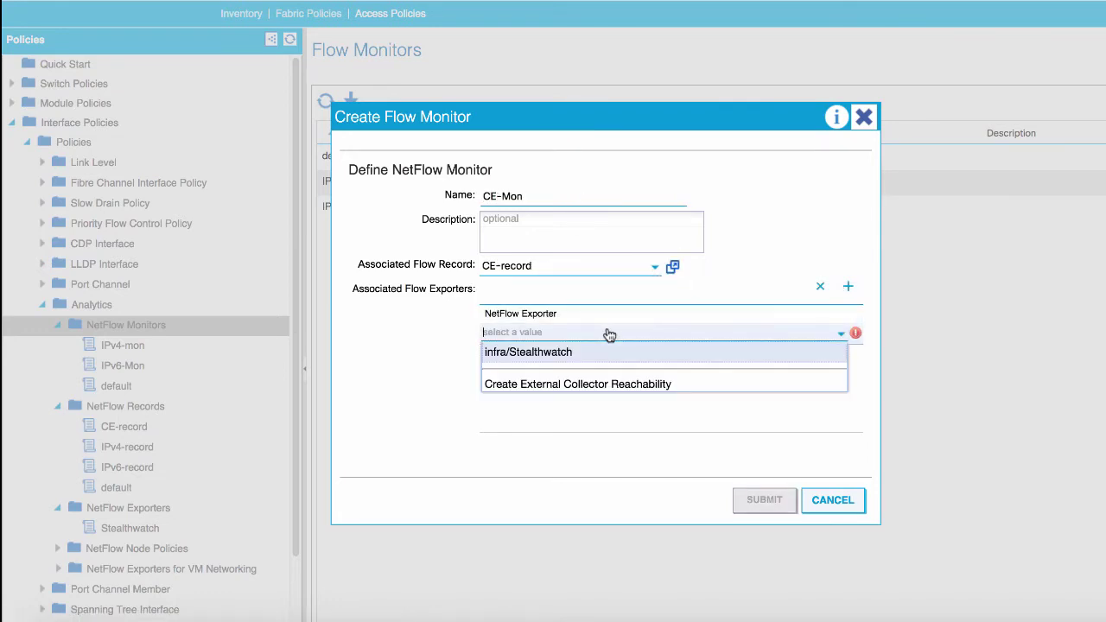
{"action": "left_click", "coordinate": [609, 352]}
{"action": "left_click", "coordinate": [764, 499]}
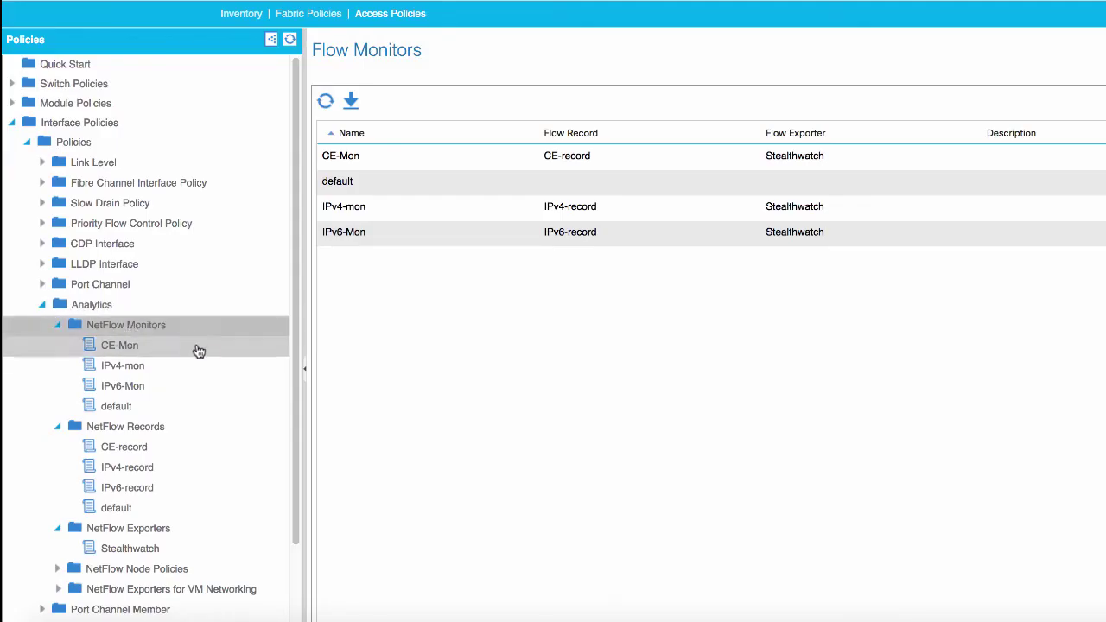
Step: Collapse the interface policies and open the Netflow-ports policy group under Leaf Policy Groups
{"action": "left_click", "coordinate": [43, 305]}
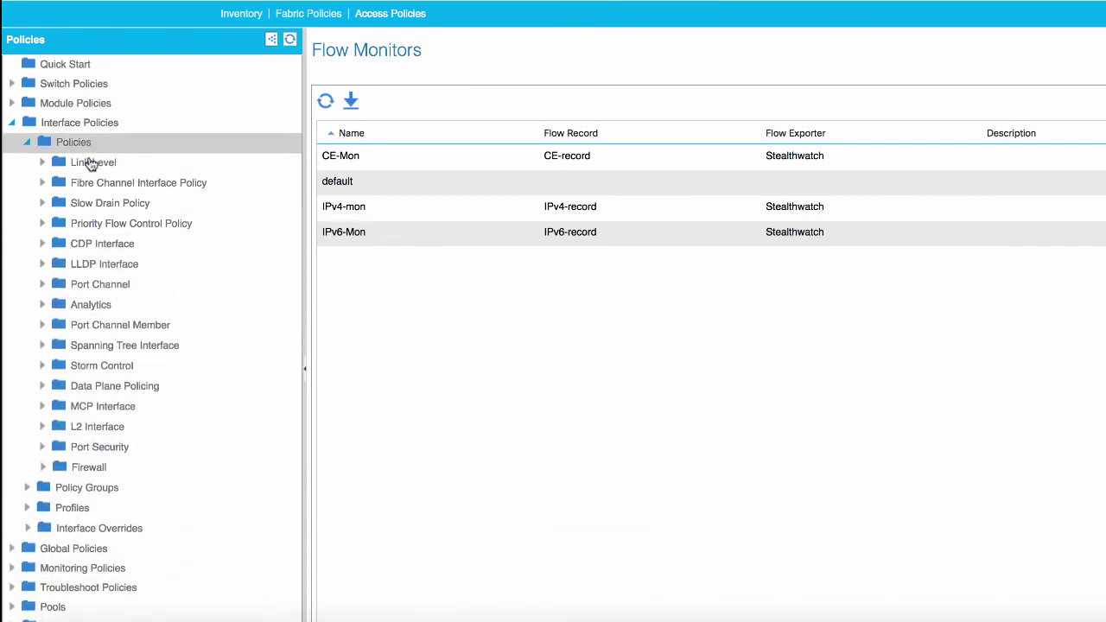
{"action": "left_click", "coordinate": [32, 143]}
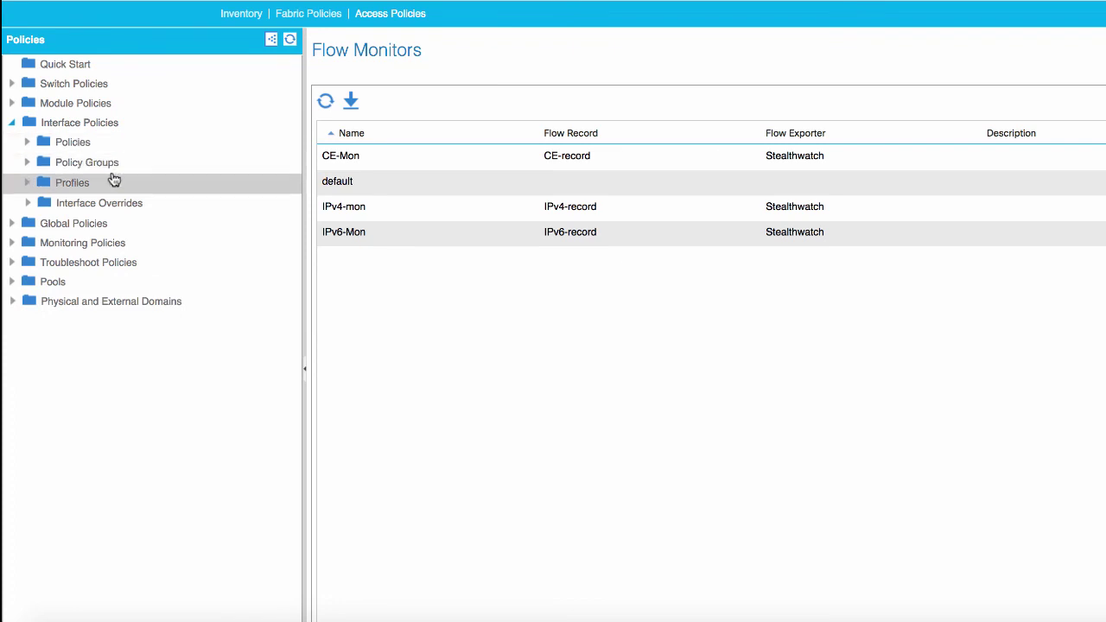
{"action": "left_click", "coordinate": [29, 164]}
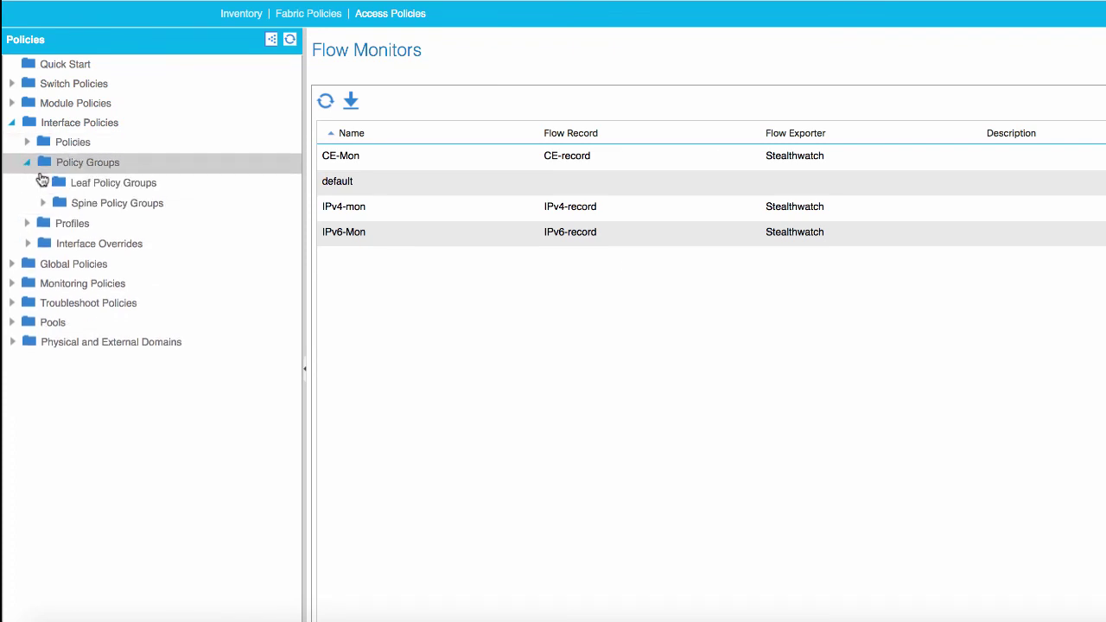
{"action": "left_click", "coordinate": [43, 184]}
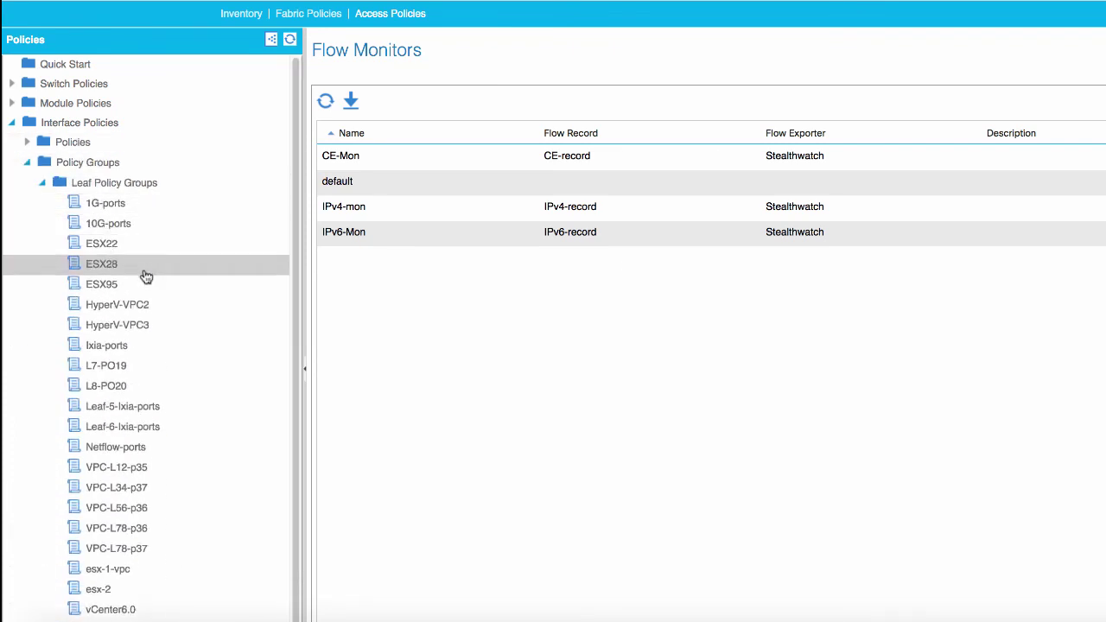
{"action": "left_click", "coordinate": [130, 454]}
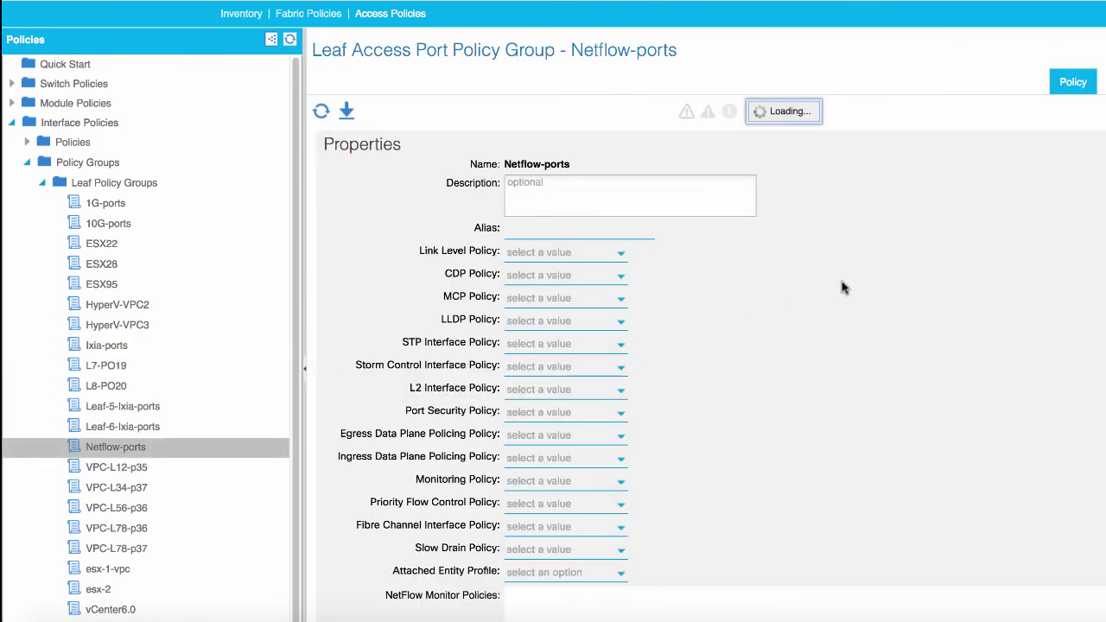
Step: Add a NetFlow monitor policy to the Netflow-ports group with filter type Ipv4 type and monitor IPv4-mon
{"action": "scroll", "coordinate": [839, 294], "scroll_direction": "down", "scroll_amount": 5}
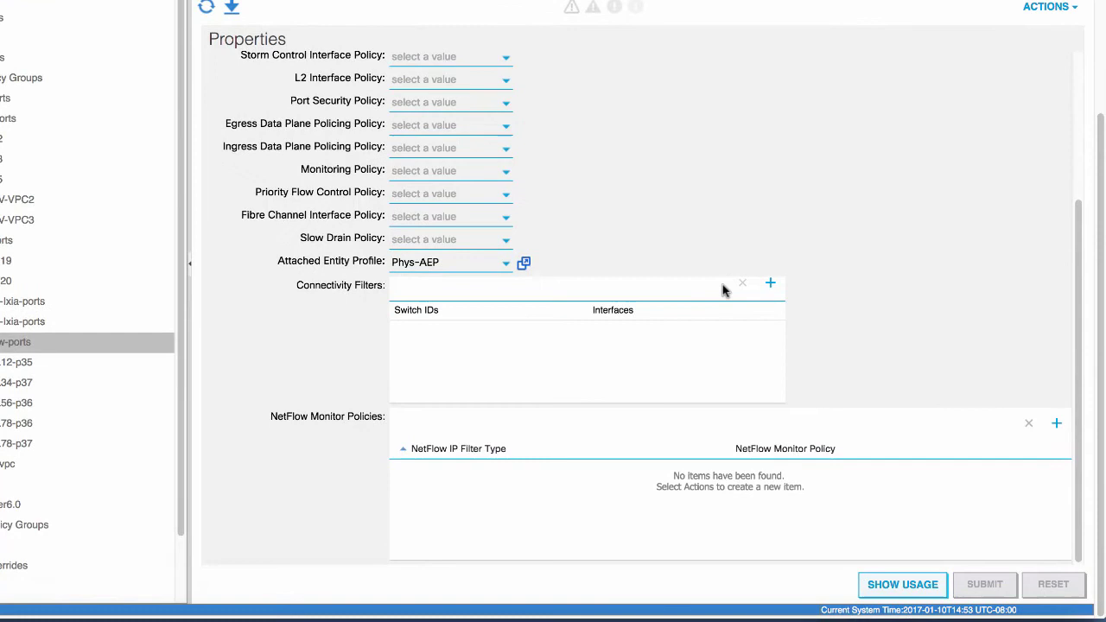
{"action": "left_click", "coordinate": [1058, 429]}
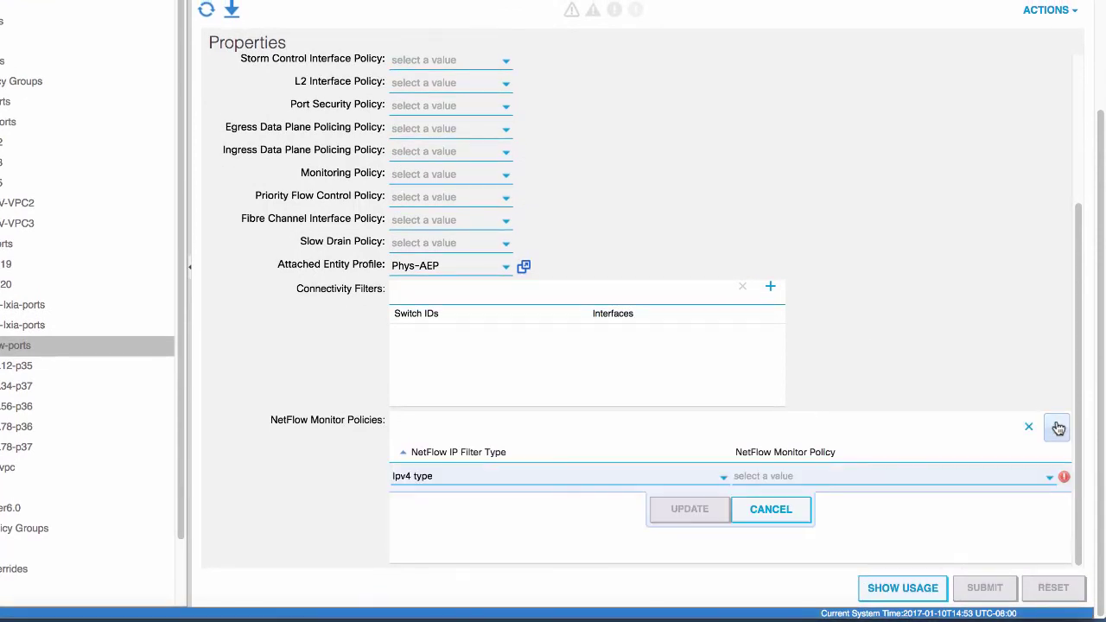
{"action": "left_click", "coordinate": [804, 481]}
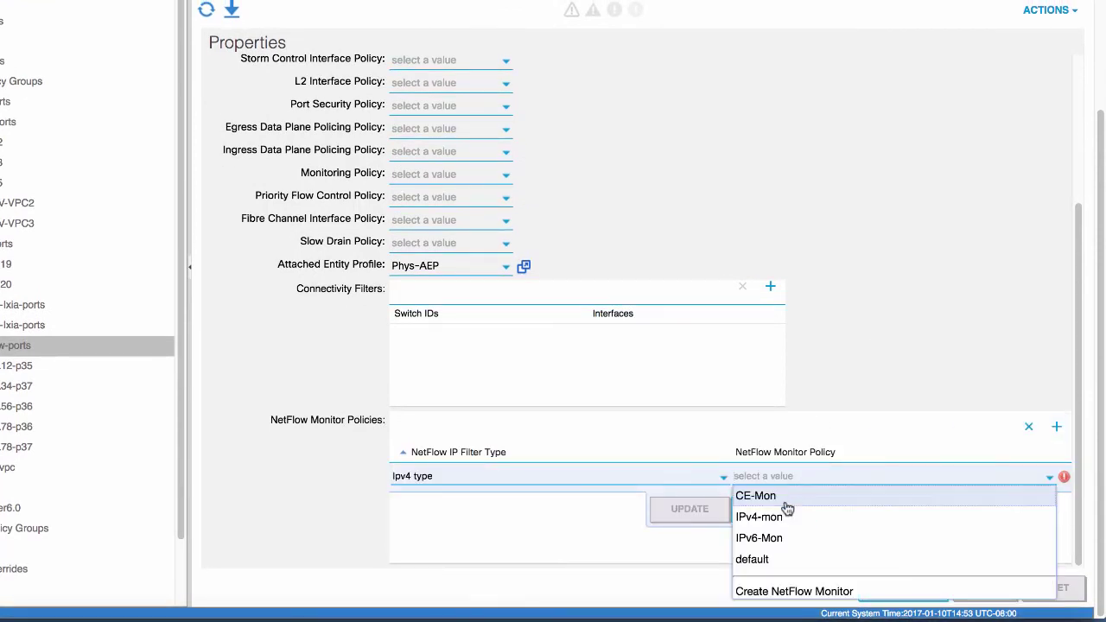
{"action": "left_click", "coordinate": [921, 518]}
{"action": "left_click", "coordinate": [695, 512]}
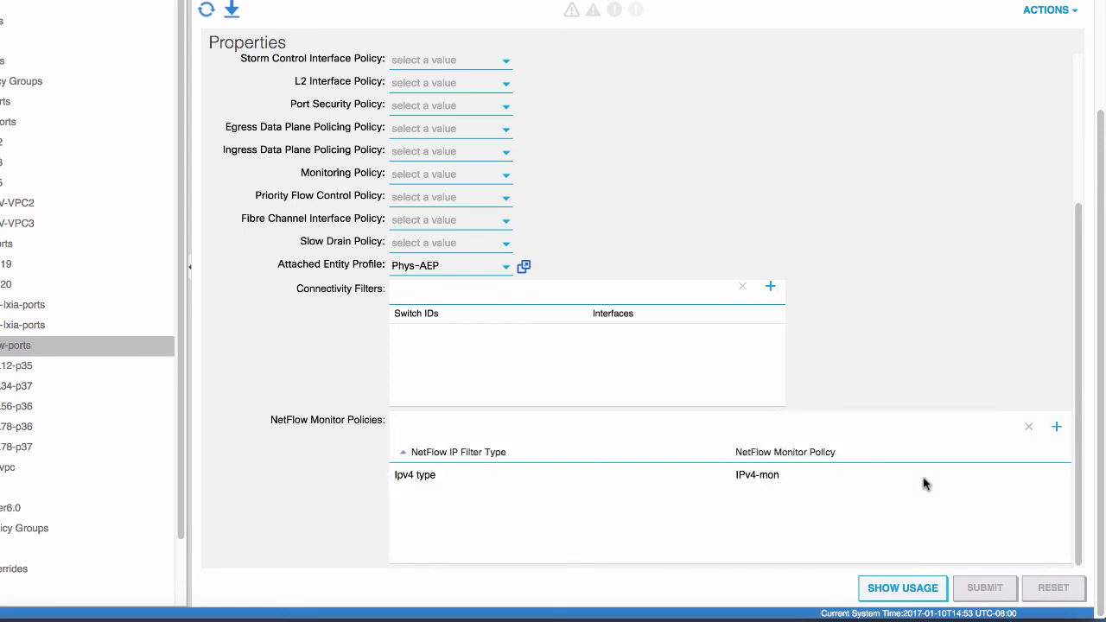
Step: Add a second NetFlow monitor policy to the Netflow-ports group with filter type Ipv6 type and monitor IPv6-Mon
{"action": "left_click", "coordinate": [1057, 427]}
{"action": "left_click", "coordinate": [698, 506]}
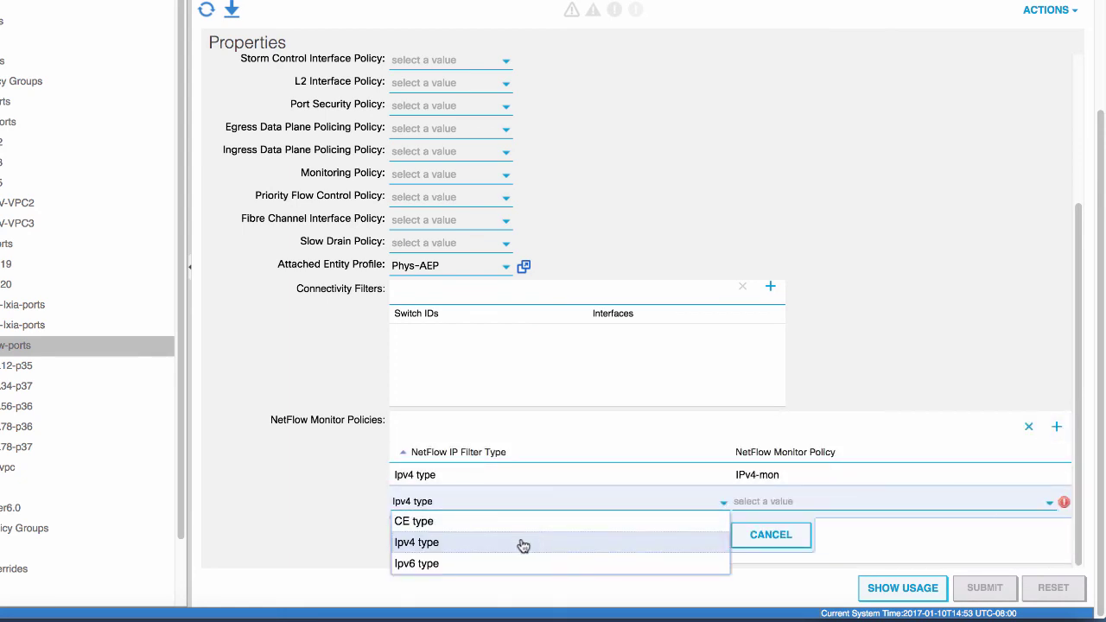
{"action": "left_click", "coordinate": [503, 563]}
{"action": "left_click", "coordinate": [781, 503]}
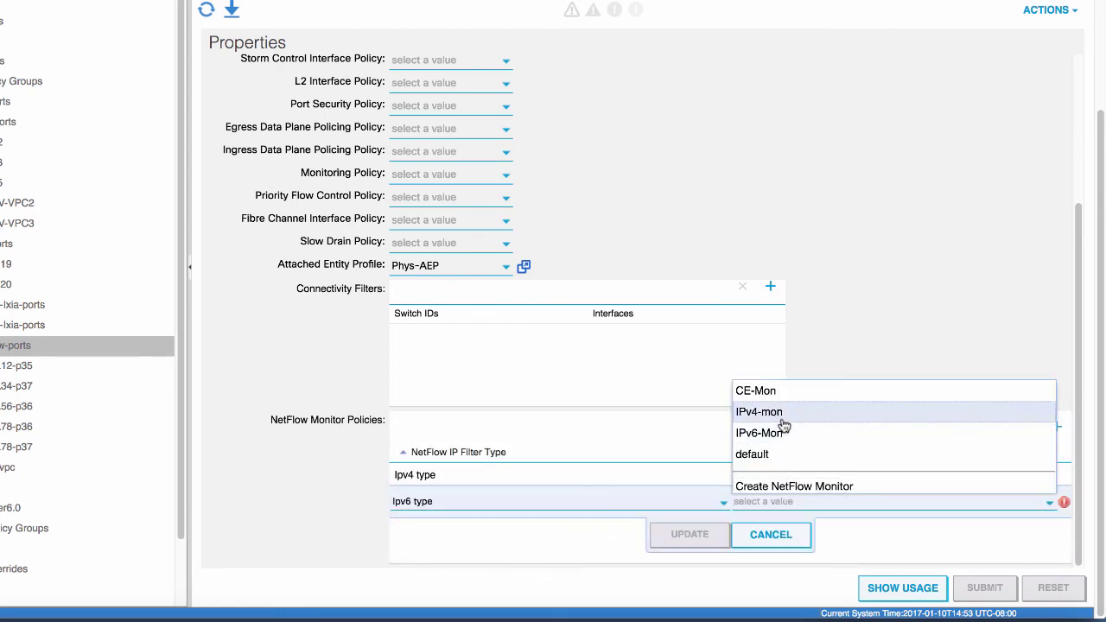
{"action": "left_click", "coordinate": [757, 433]}
{"action": "left_click", "coordinate": [707, 533]}
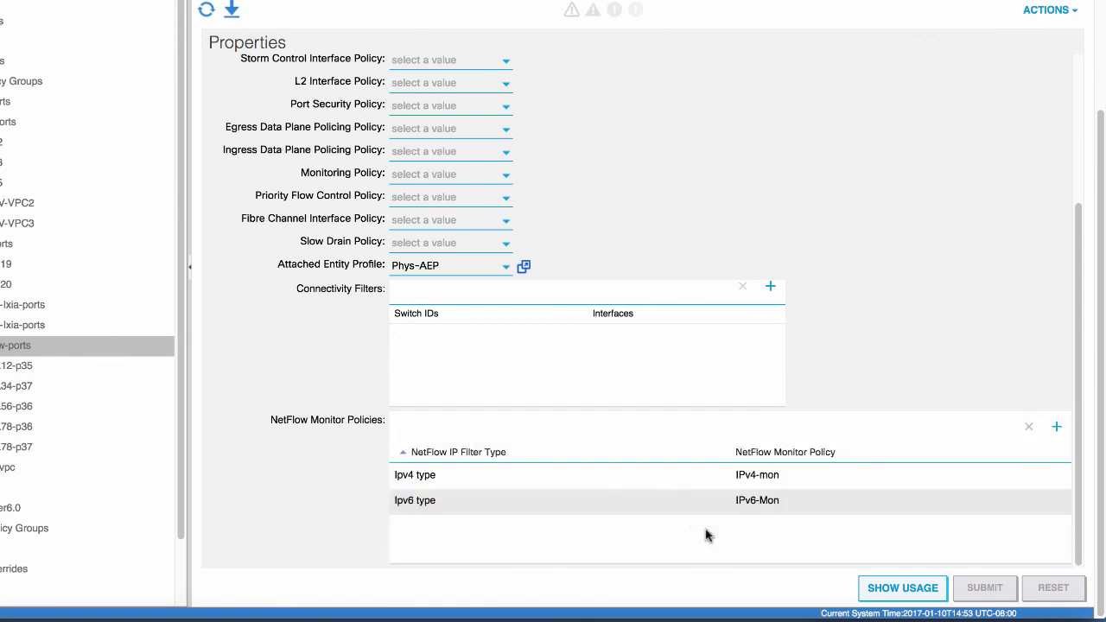
Step: Add a third NetFlow monitor policy to the Netflow-ports group with filter type CE type and monitor CE-Mon
{"action": "left_click", "coordinate": [1058, 429]}
{"action": "left_click", "coordinate": [579, 514]}
{"action": "left_click", "coordinate": [498, 534]}
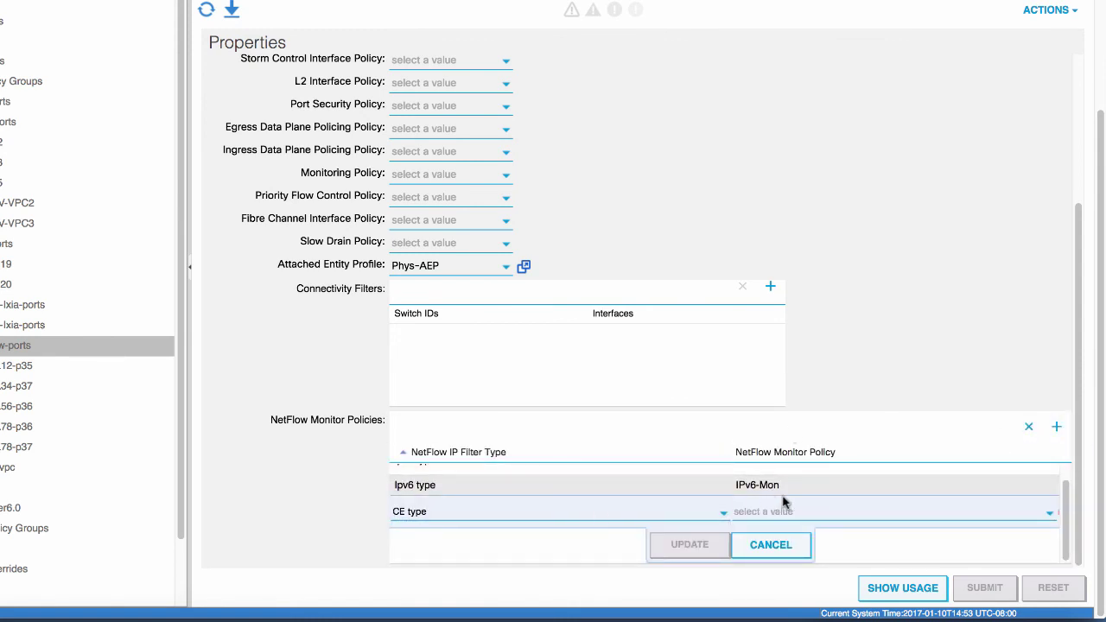
{"action": "left_click", "coordinate": [785, 512]}
{"action": "left_click", "coordinate": [790, 399]}
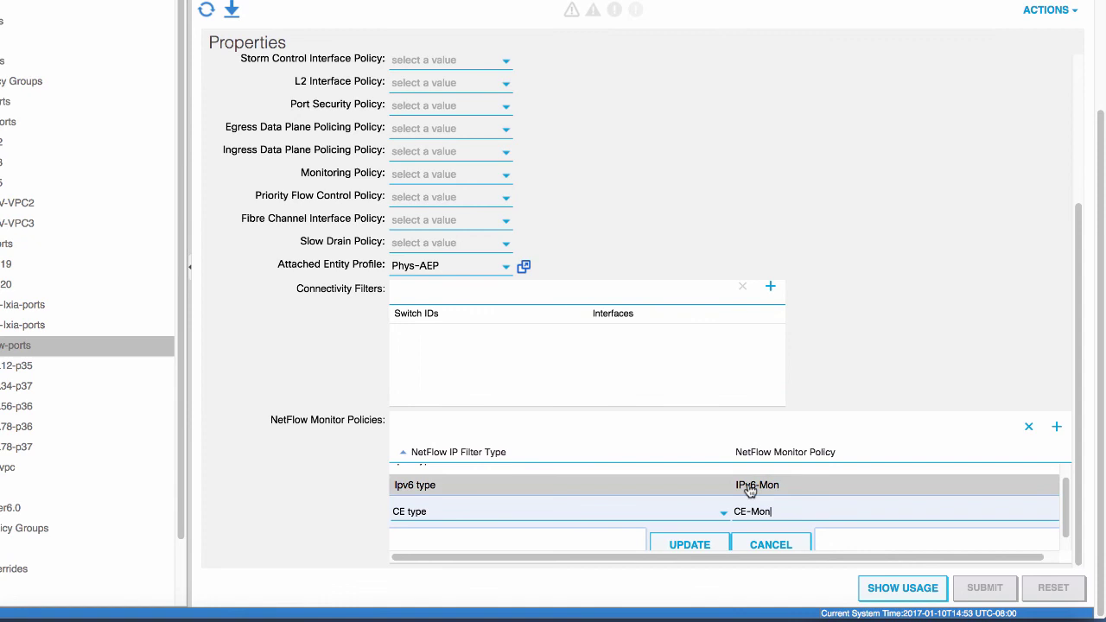
{"action": "left_click", "coordinate": [689, 544]}
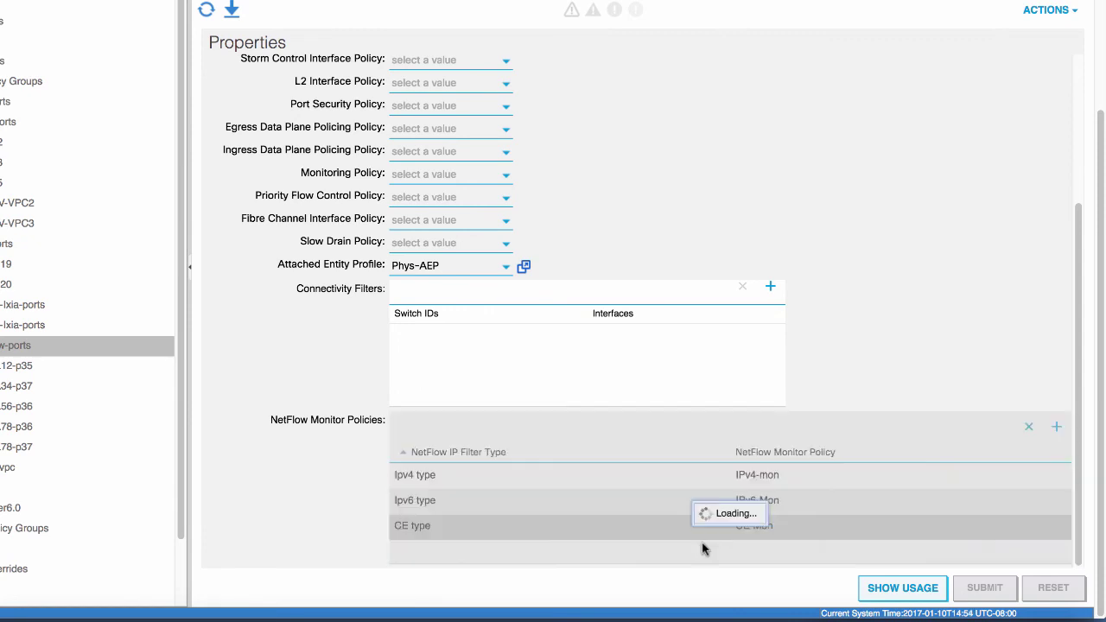